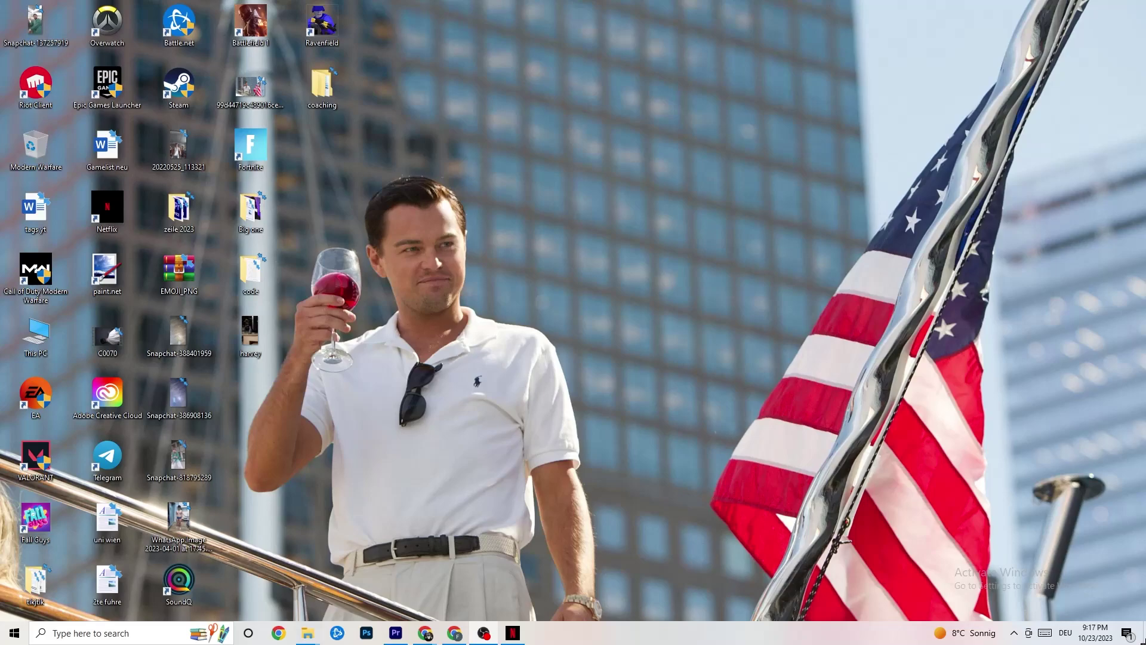
Open the Windows display settings and examine the text scaling and display resolution options of display 1
click(12, 629)
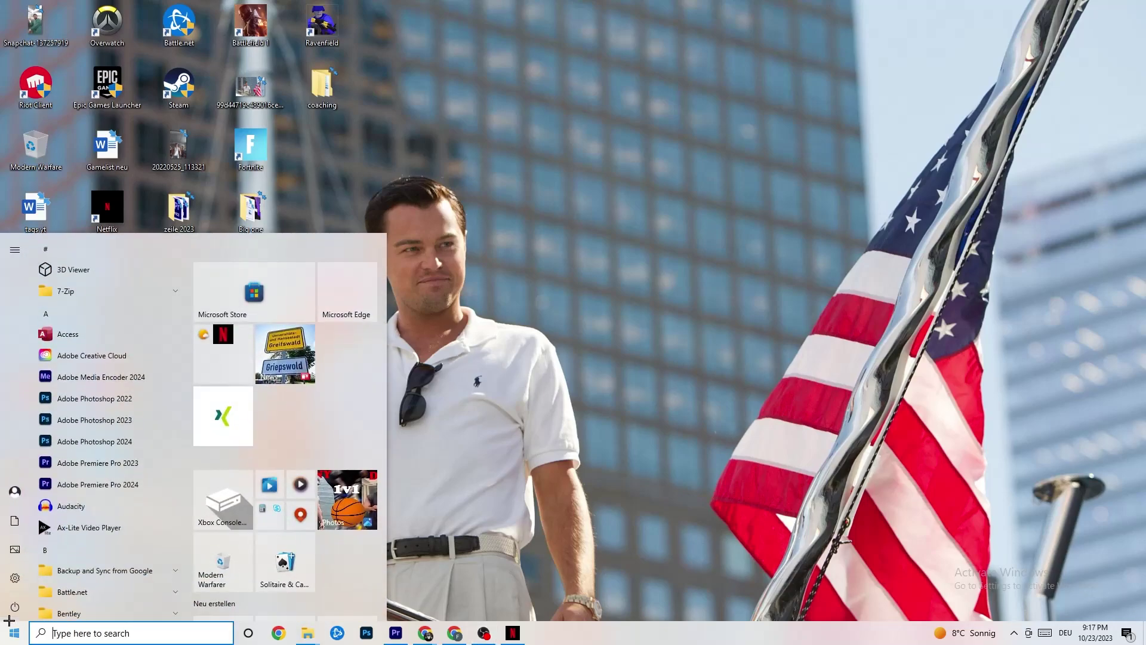
click(15, 577)
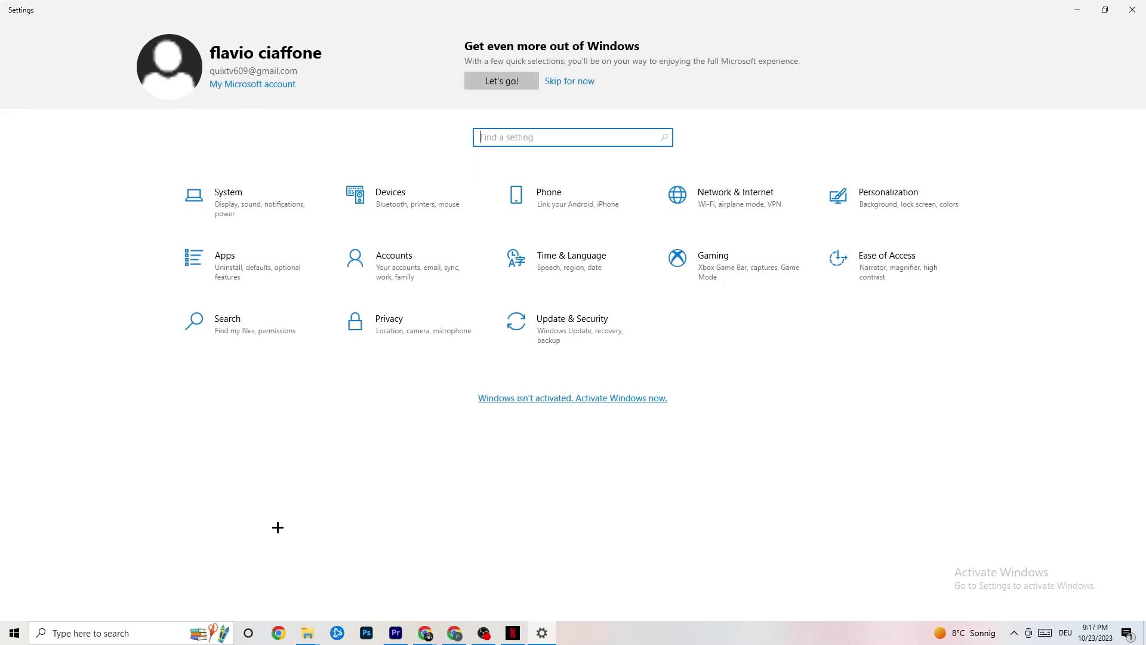
click(248, 208)
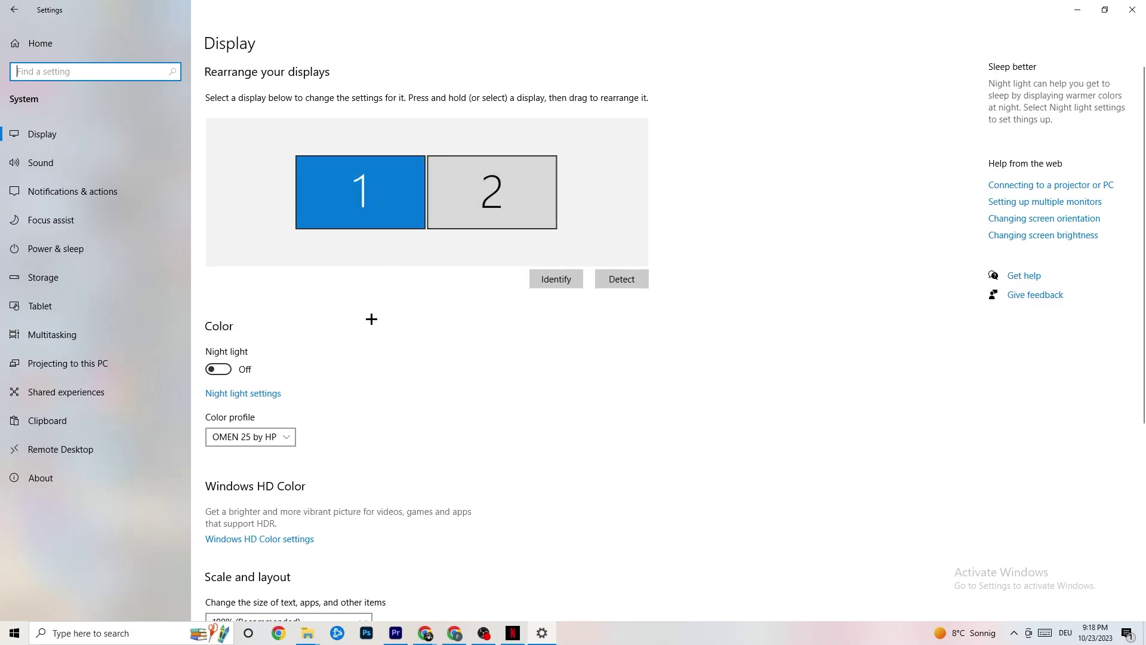
scroll(391, 213, down, 5)
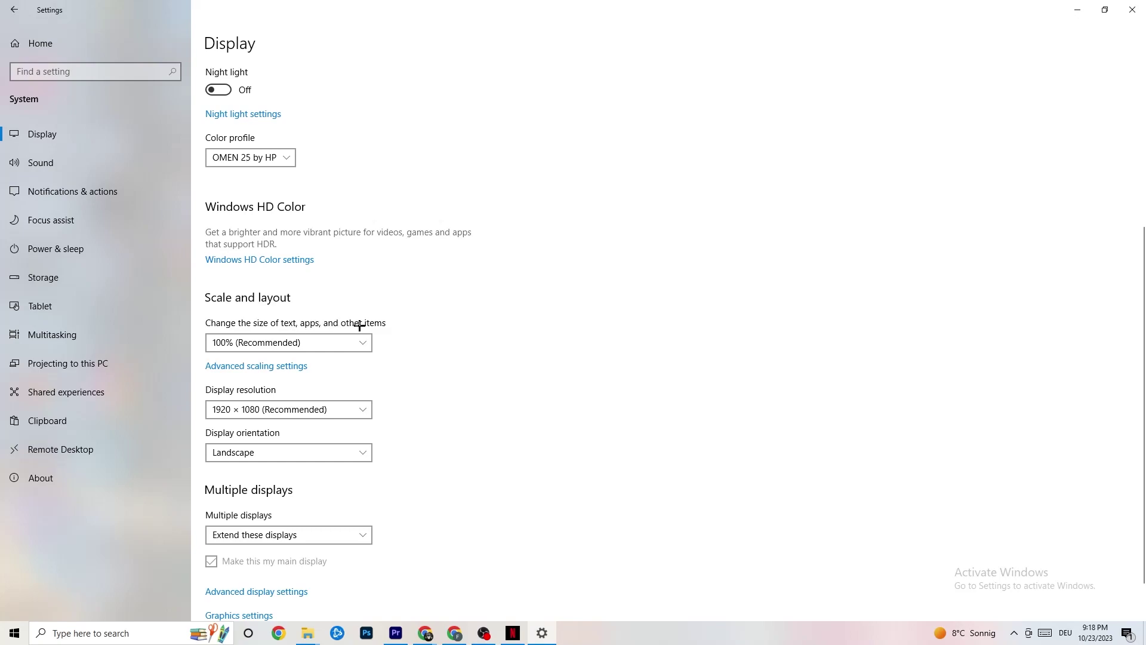
click(351, 342)
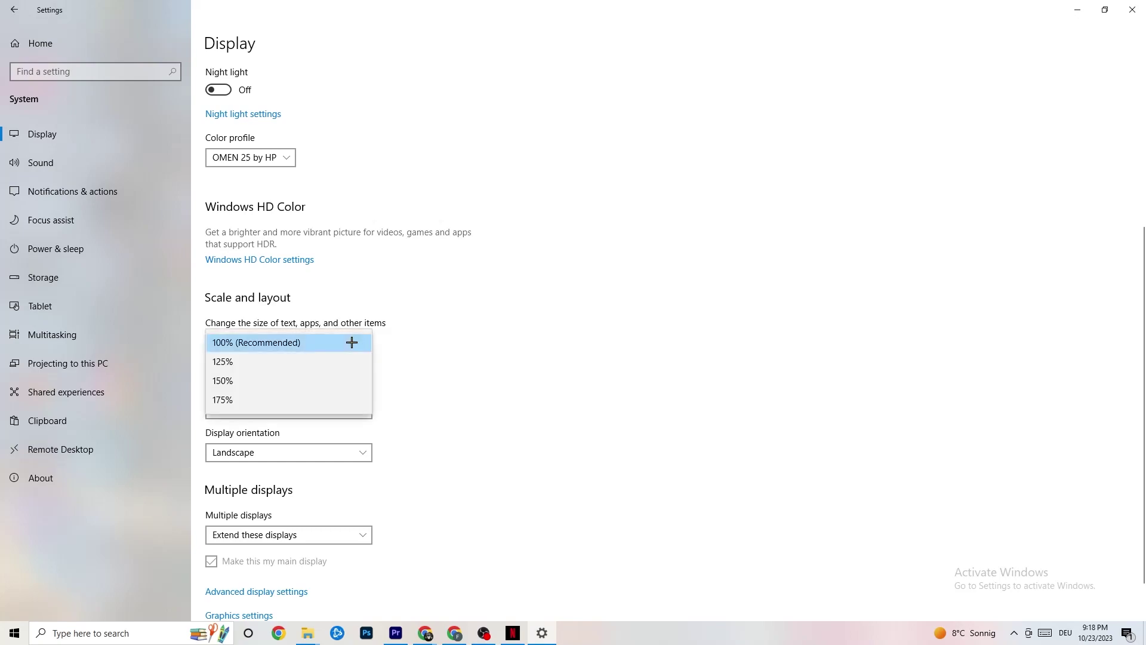
click(490, 293)
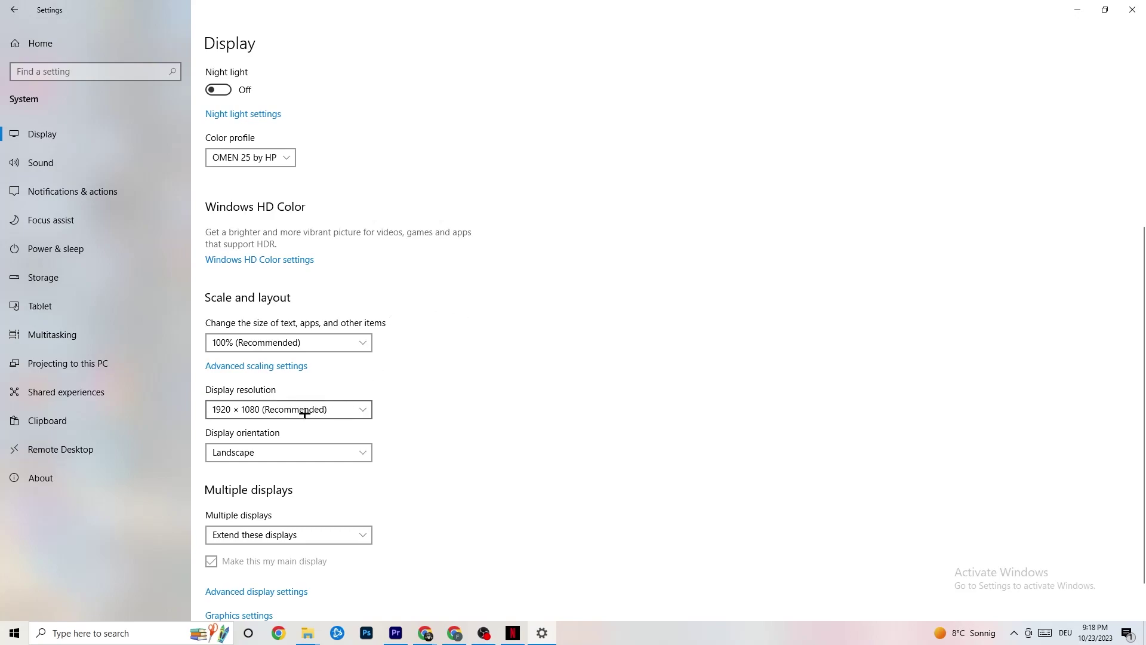
click(363, 409)
click(498, 371)
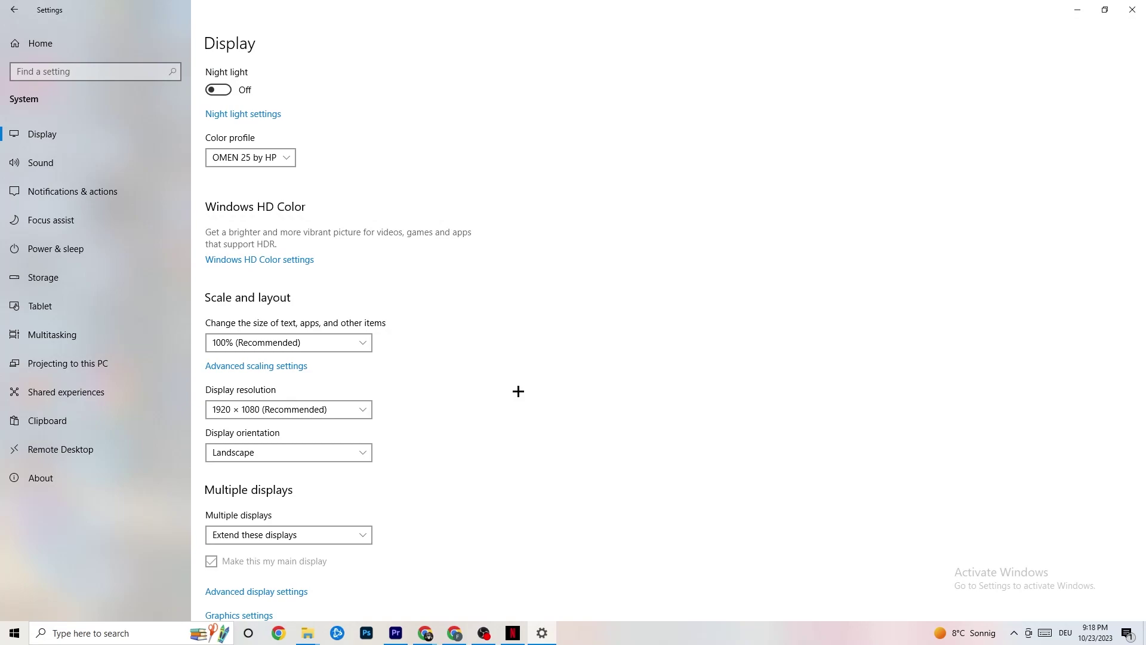
click(361, 409)
click(476, 384)
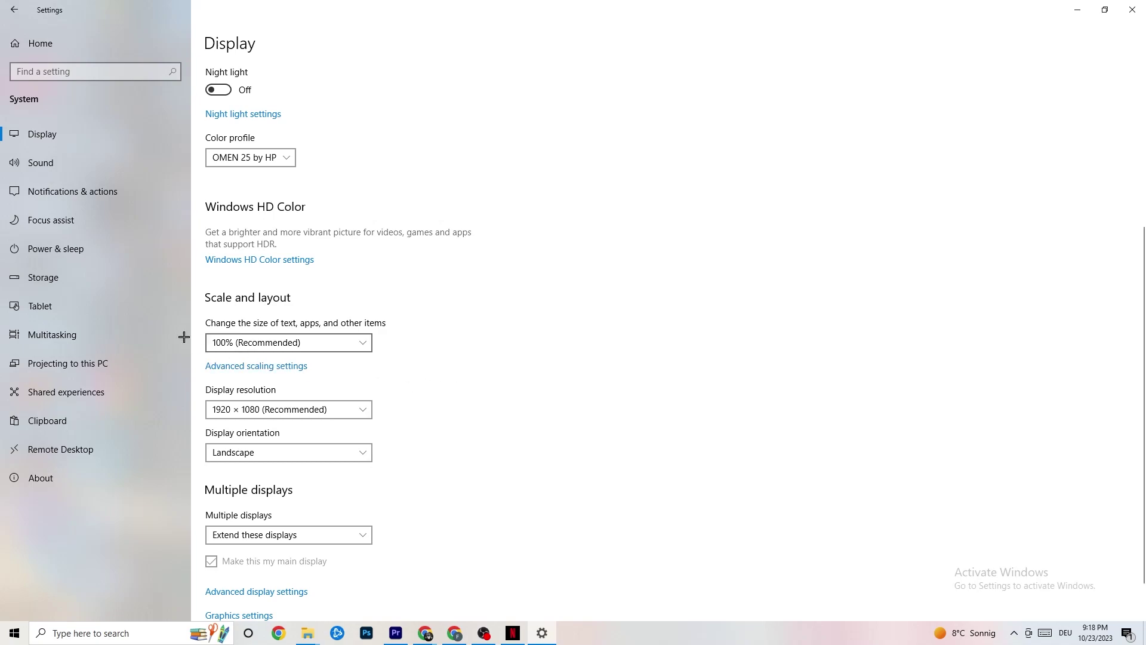
Open the Storage Sense configuration, check the recycle bin retention options and run the cleanup immediately
click(75, 286)
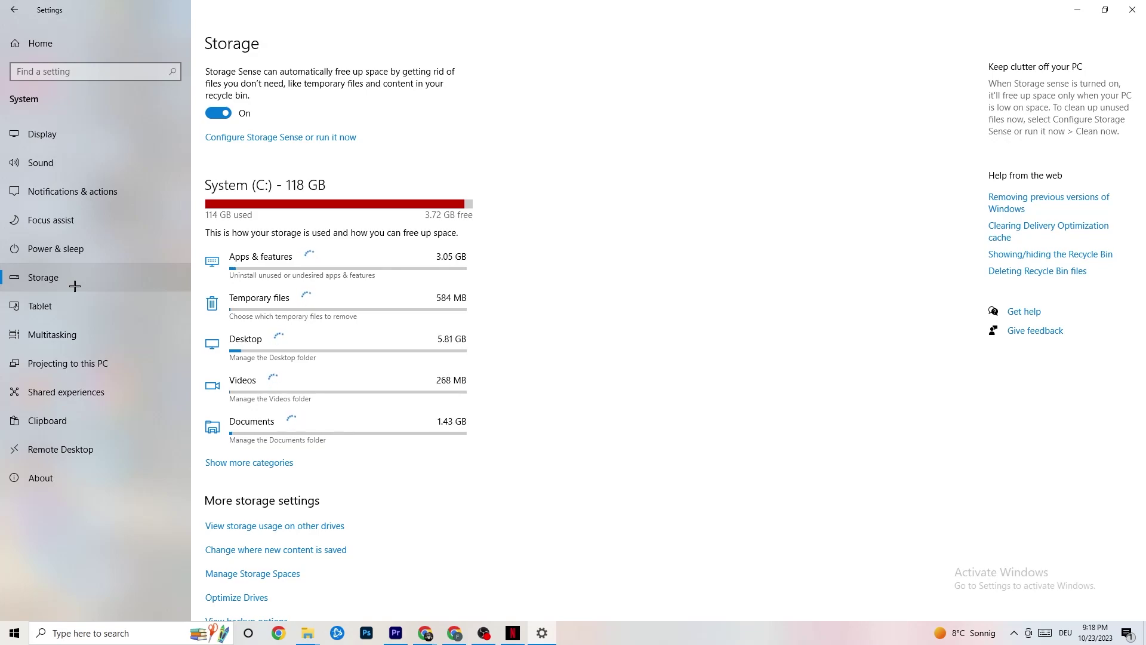
click(330, 138)
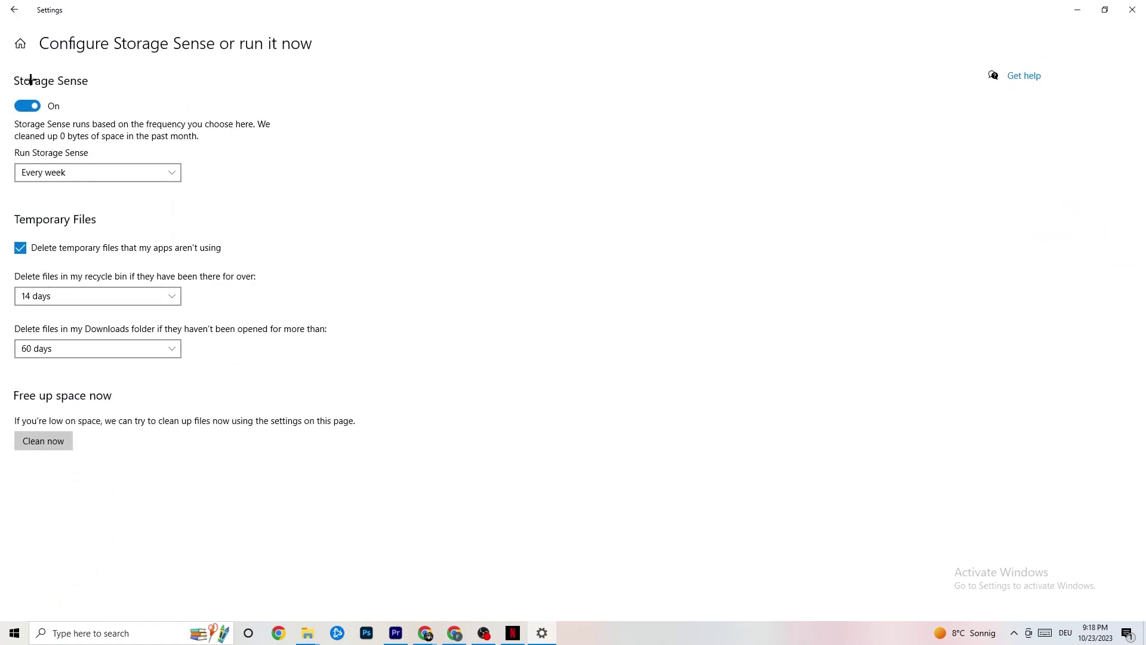
click(119, 298)
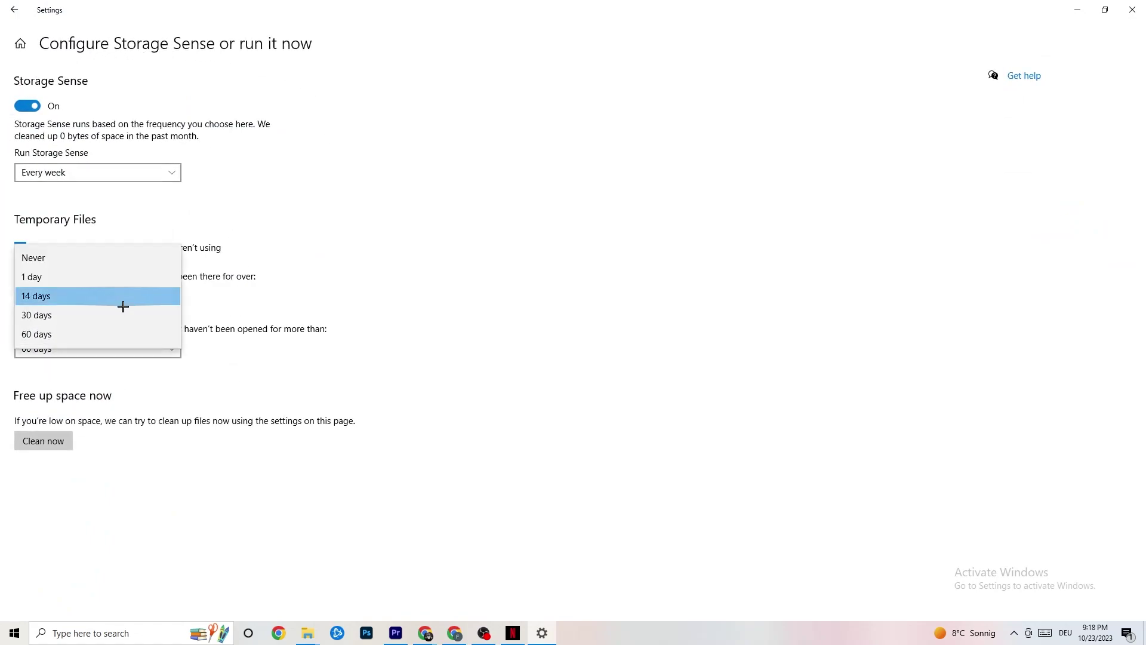
click(237, 262)
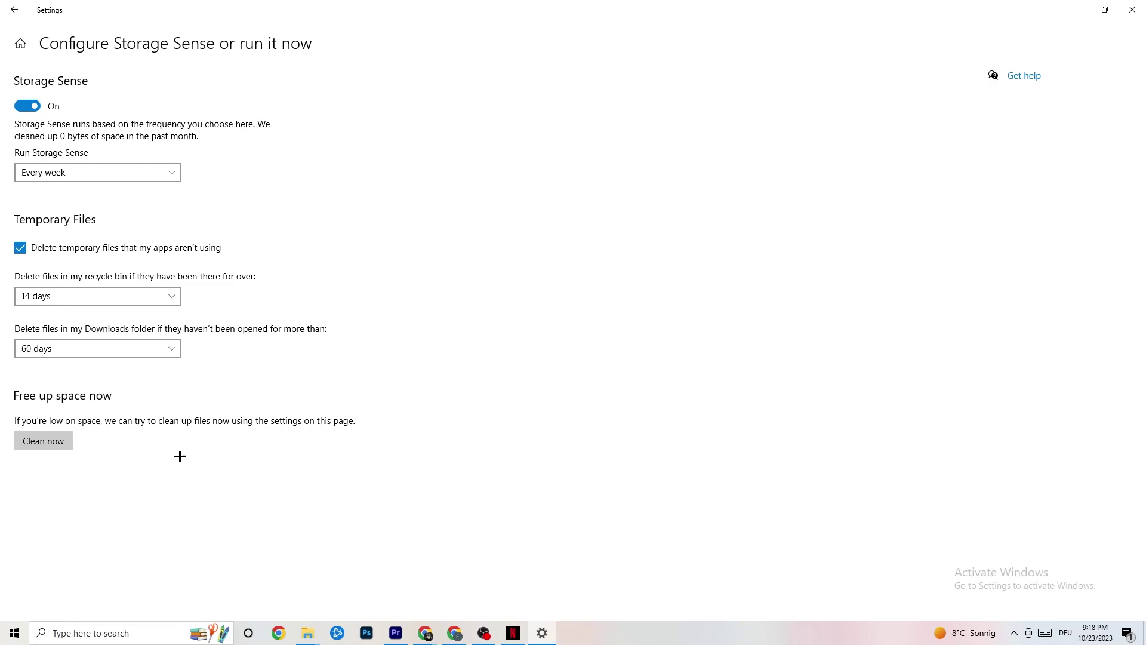
click(50, 441)
click(10, 5)
Review the available power plans in the additional power settings of the system's Power & sleep page
click(263, 187)
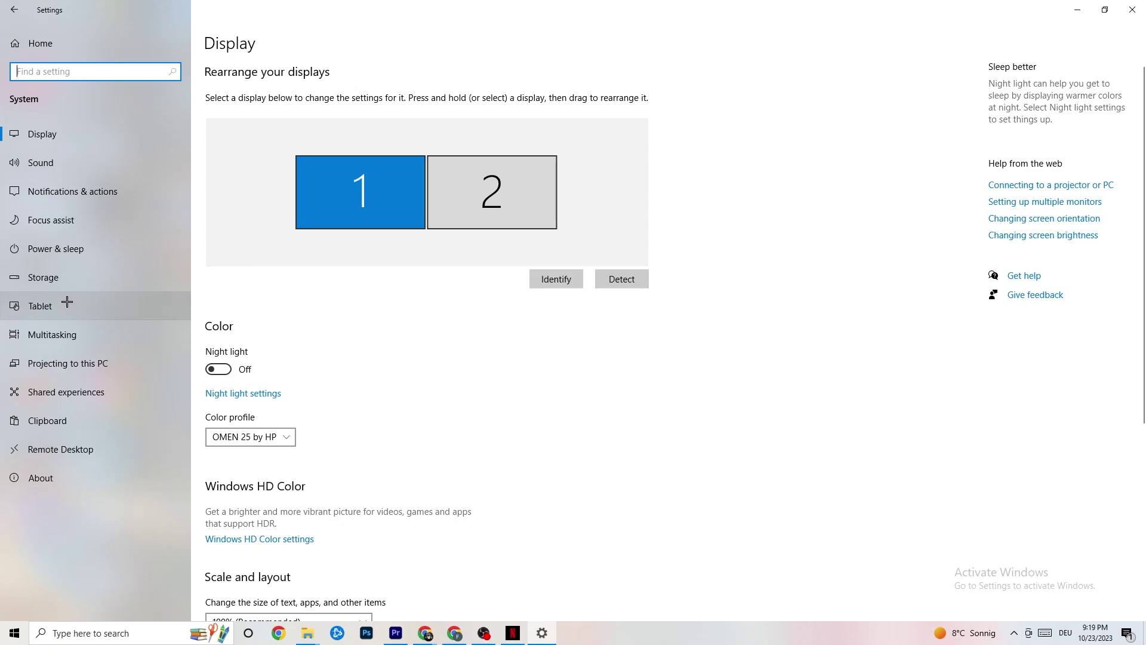
click(43, 245)
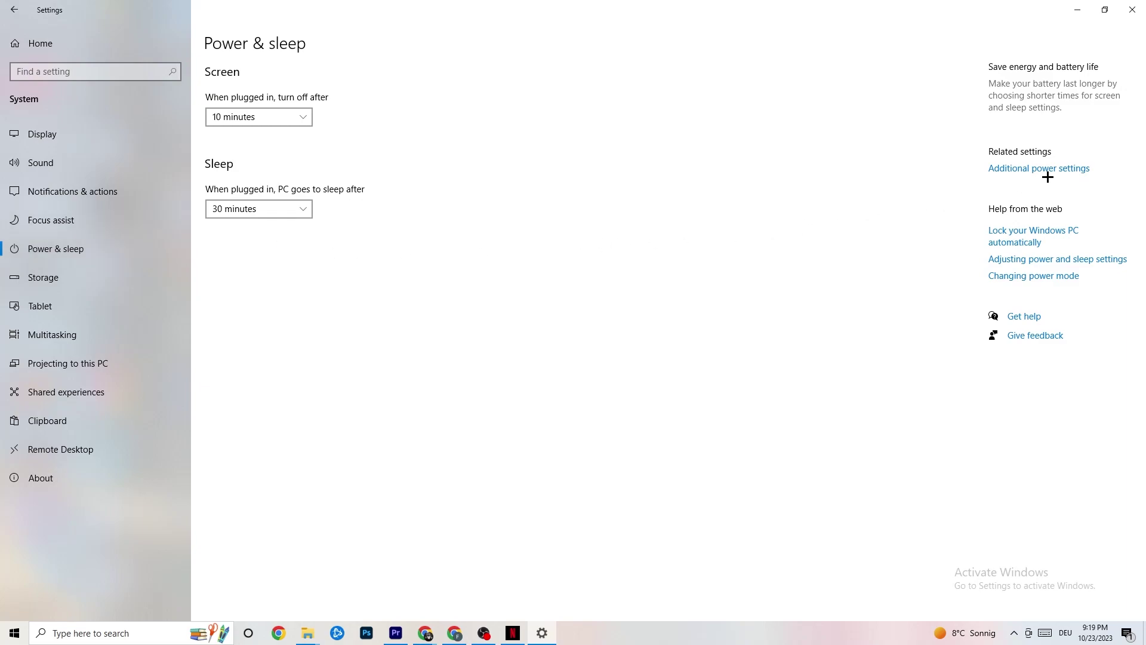
click(1028, 177)
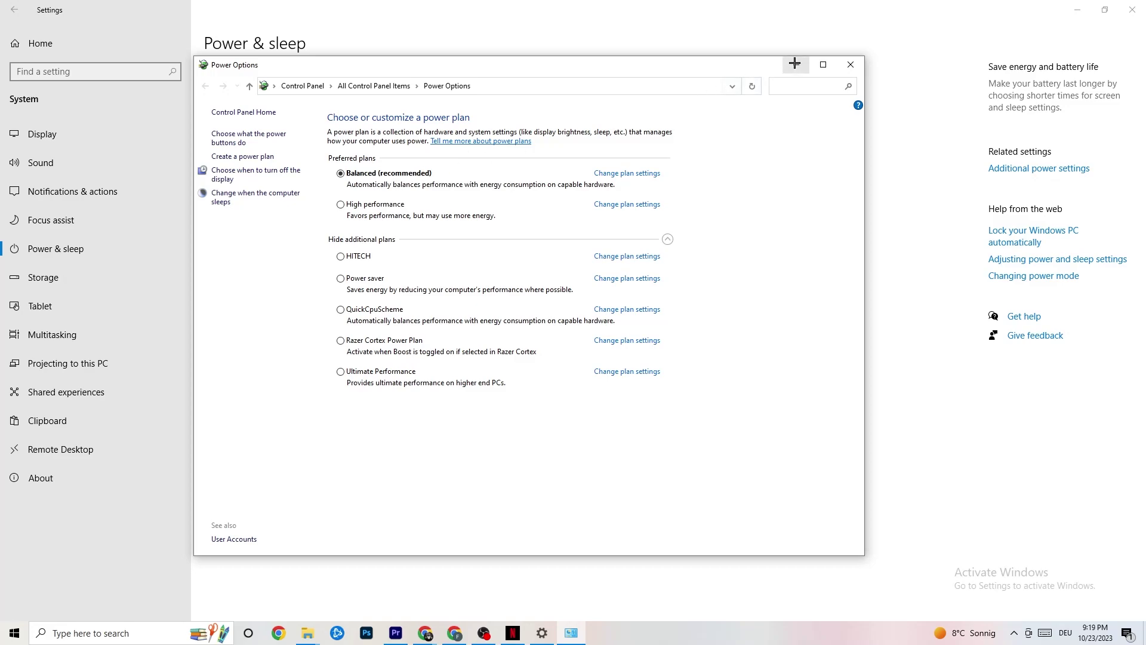
click(851, 65)
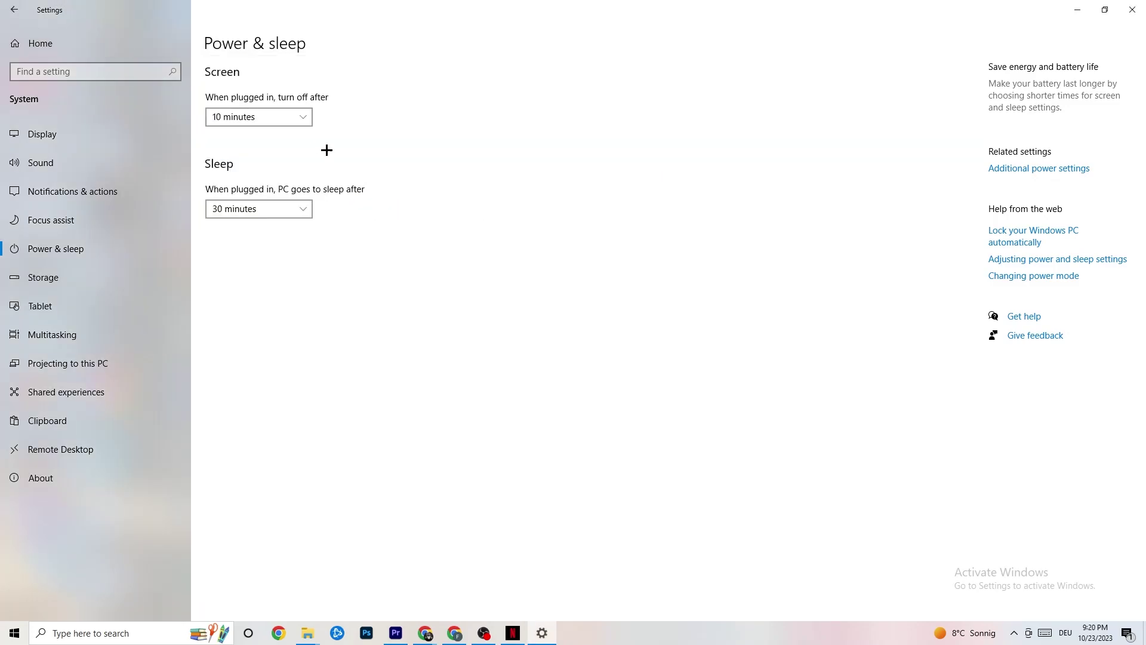
click(20, 9)
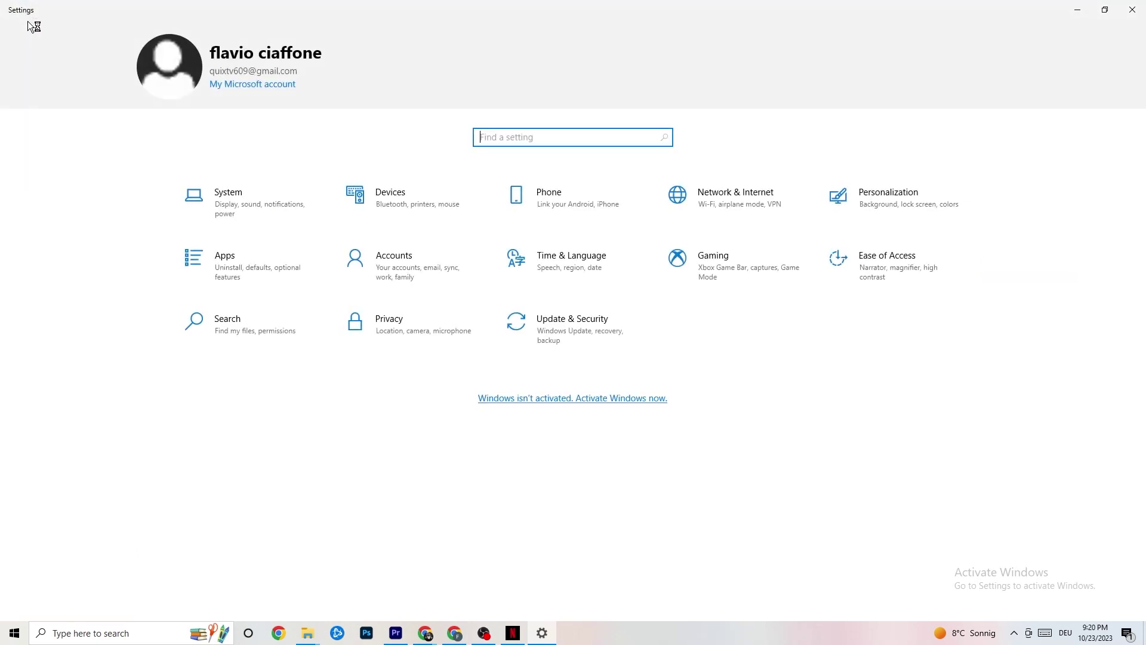
Review the Windows gaming settings for Xbox Game Bar, Captures and Game Mode
click(727, 279)
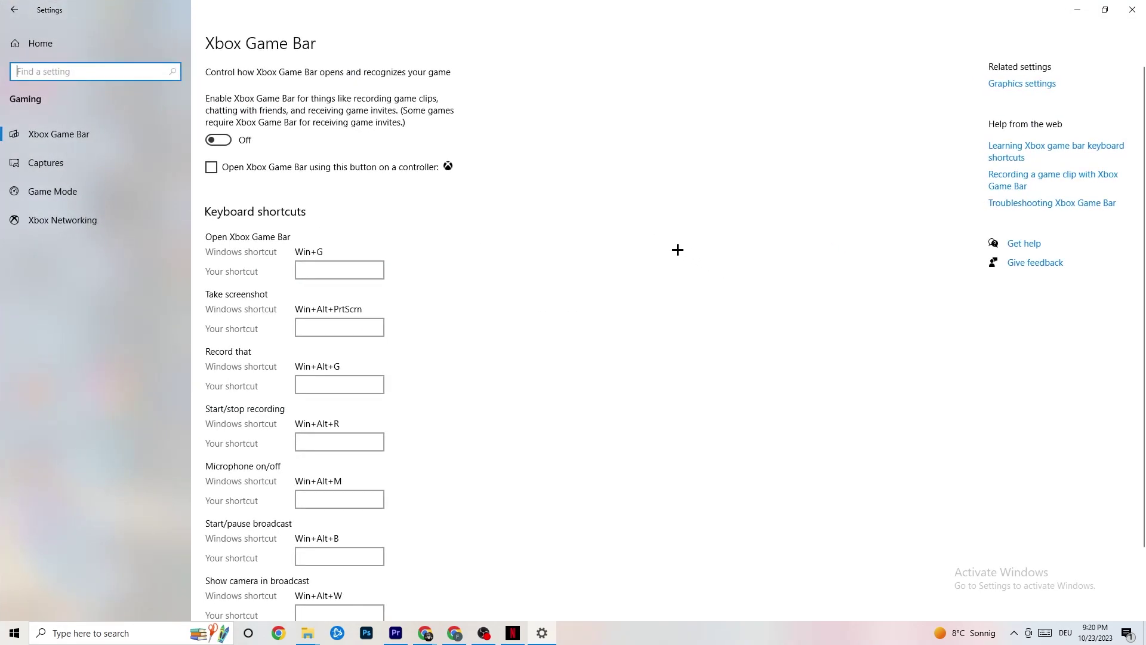
scroll(394, 239, down, 2)
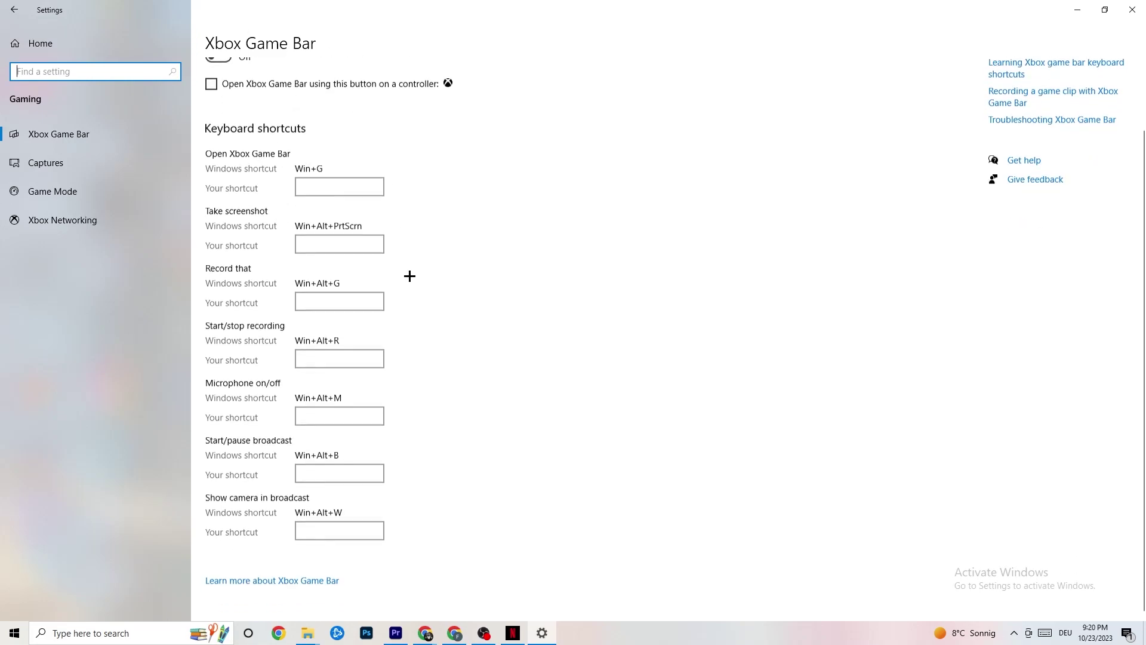
scroll(334, 226, up, 2)
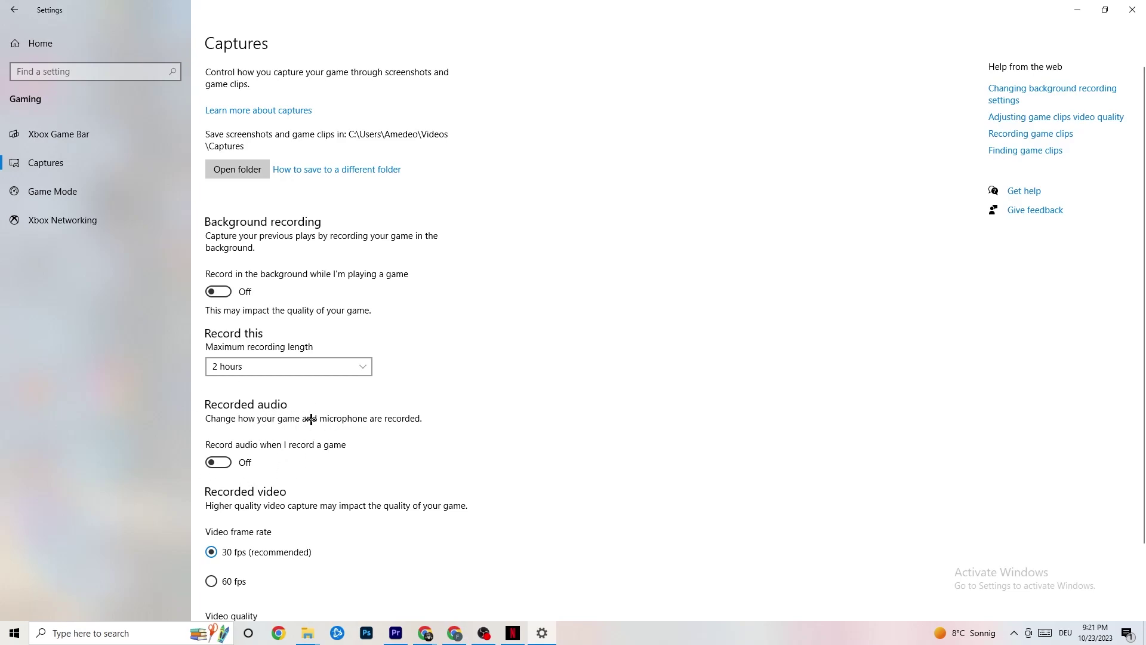
scroll(309, 416, down, 3)
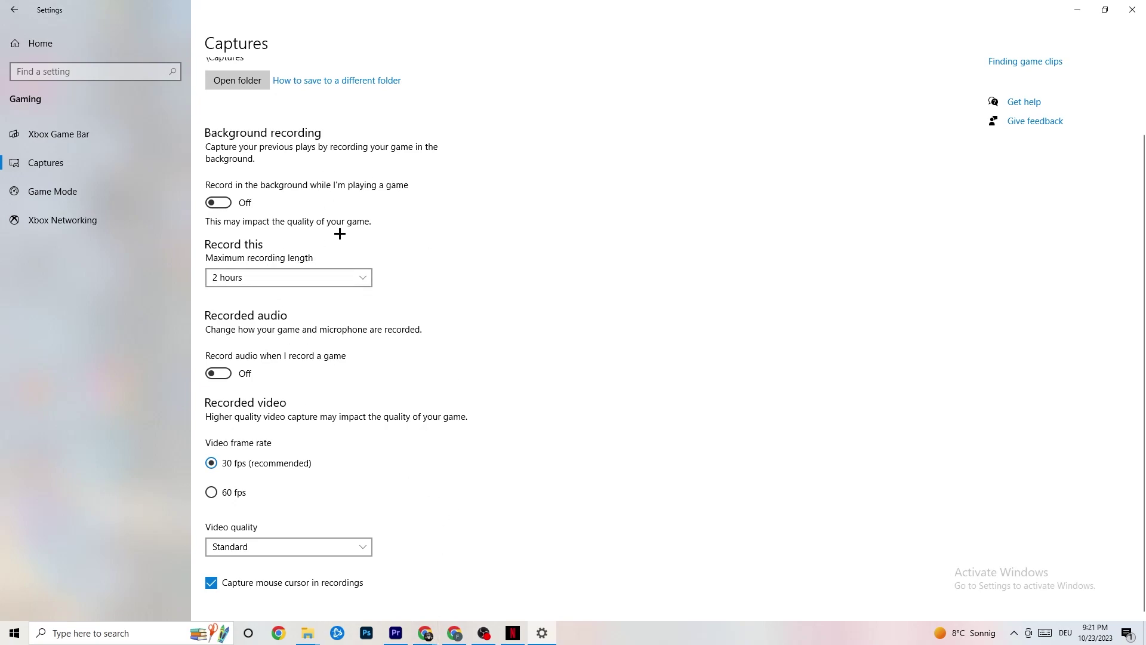
click(89, 196)
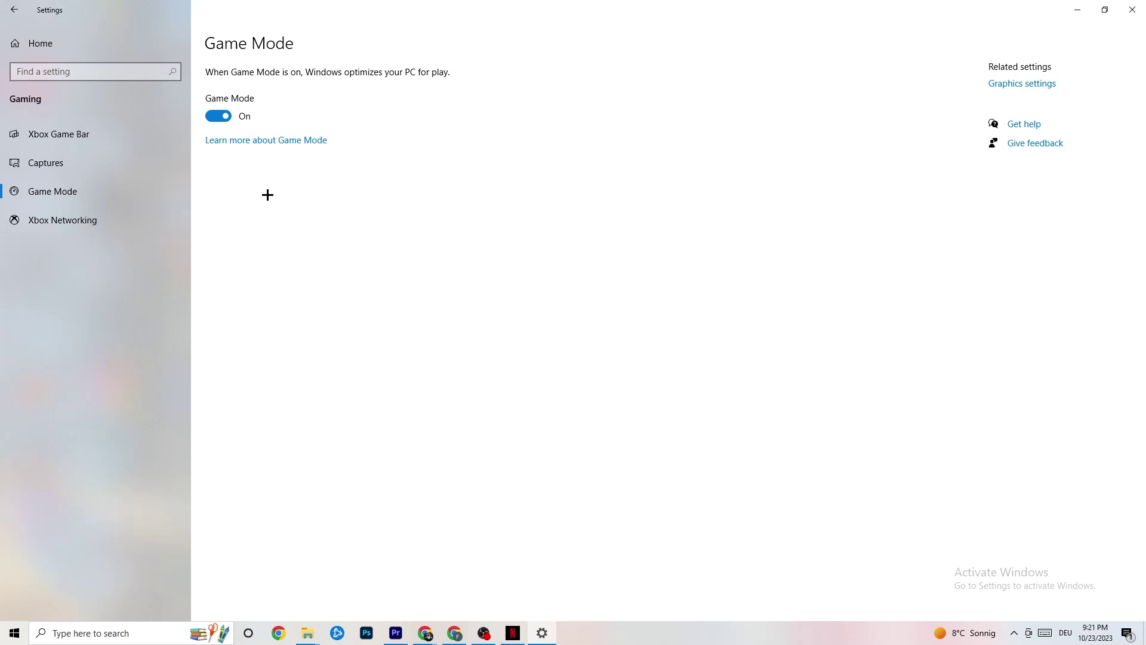
click(18, 9)
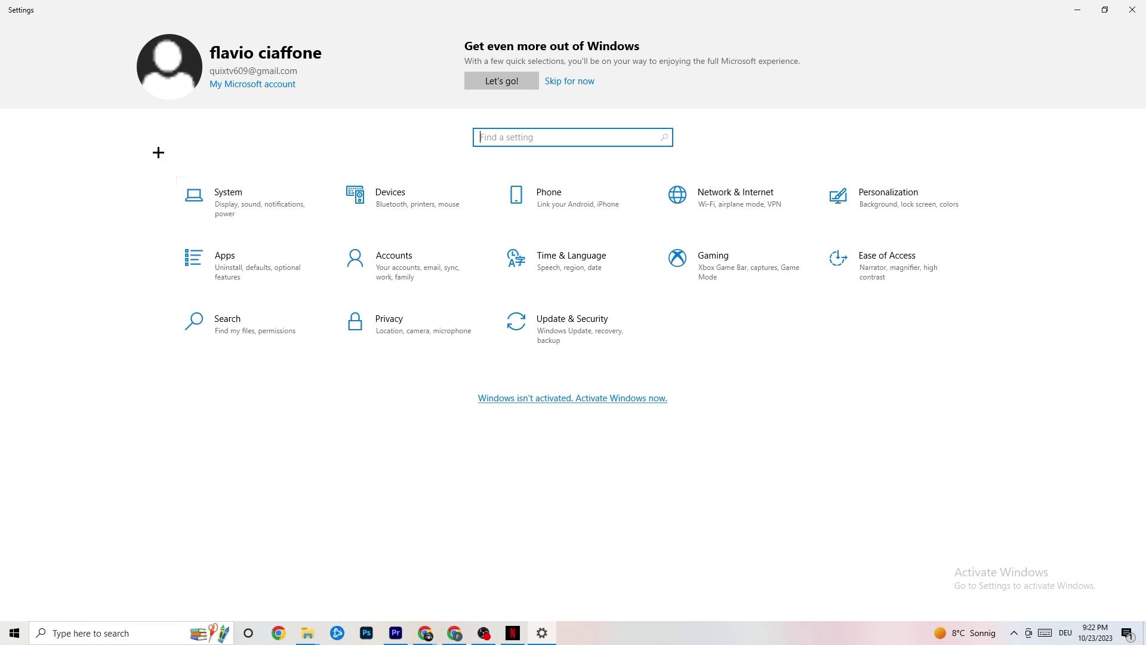
Check the Windows Update status and the Troubleshoot page under Update & Security, and close the Windows settings
click(591, 338)
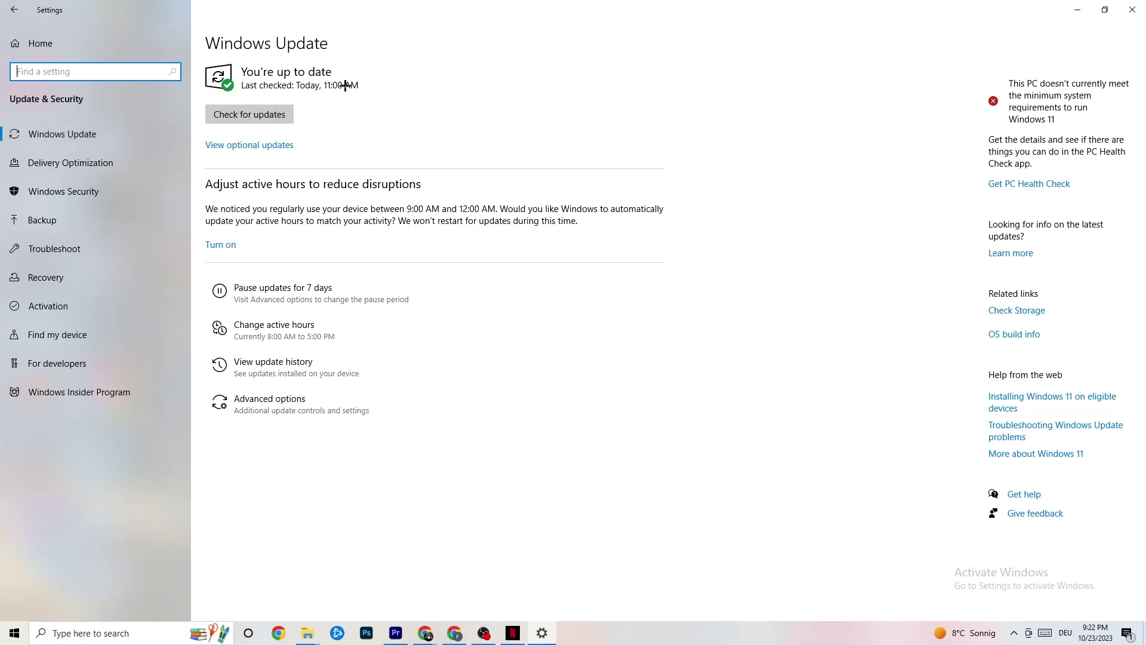
click(375, 137)
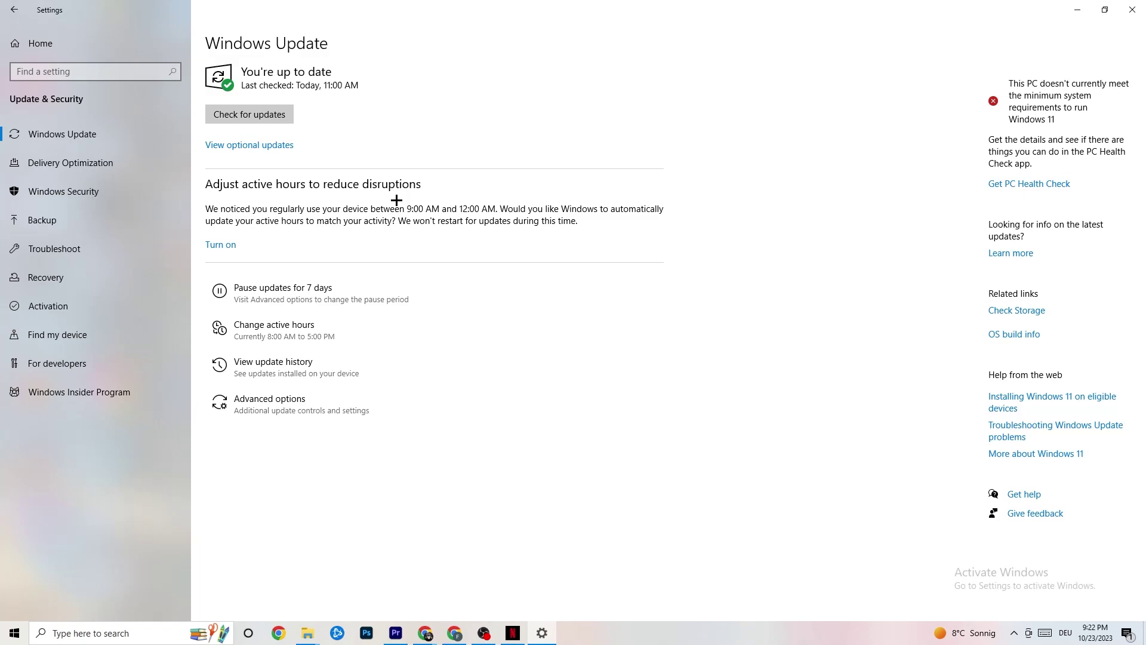
click(91, 248)
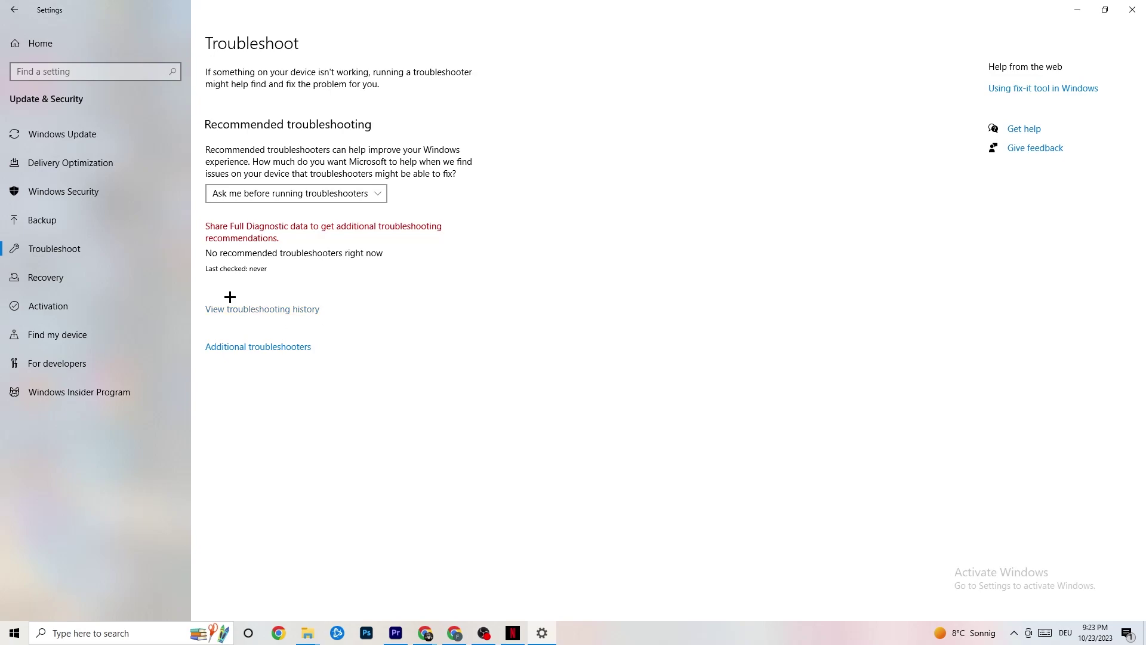
click(1131, 8)
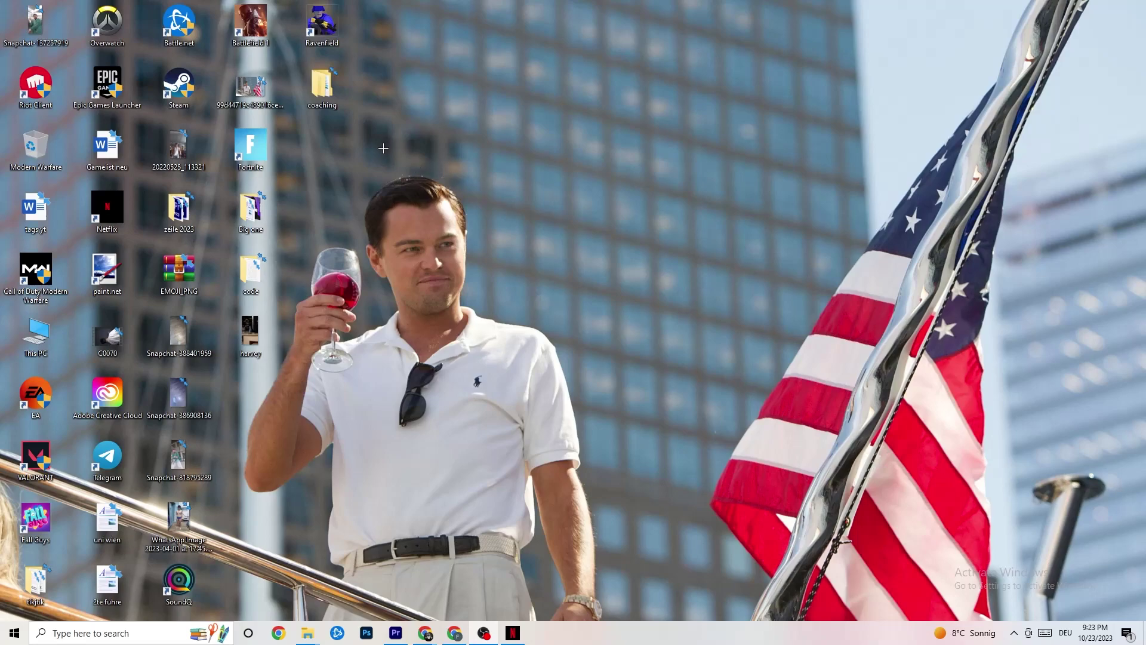
Move the Steam shortcut away from the other icons to an empty area near the middle of the desktop
drag(197, 90, 662, 192)
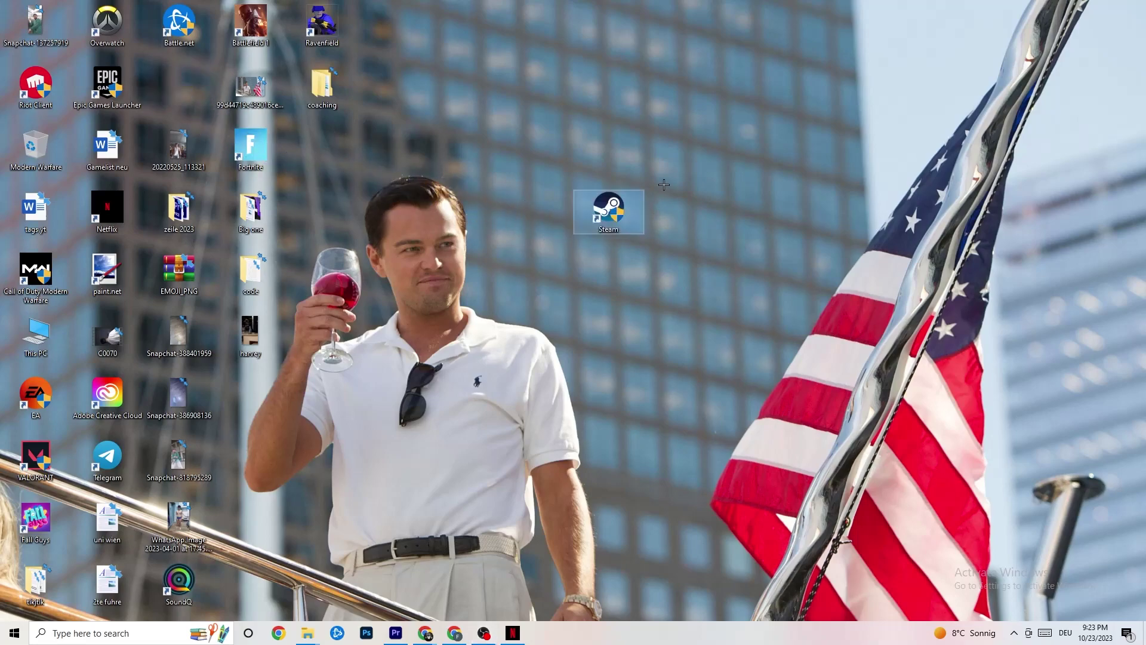
right_click(607, 216)
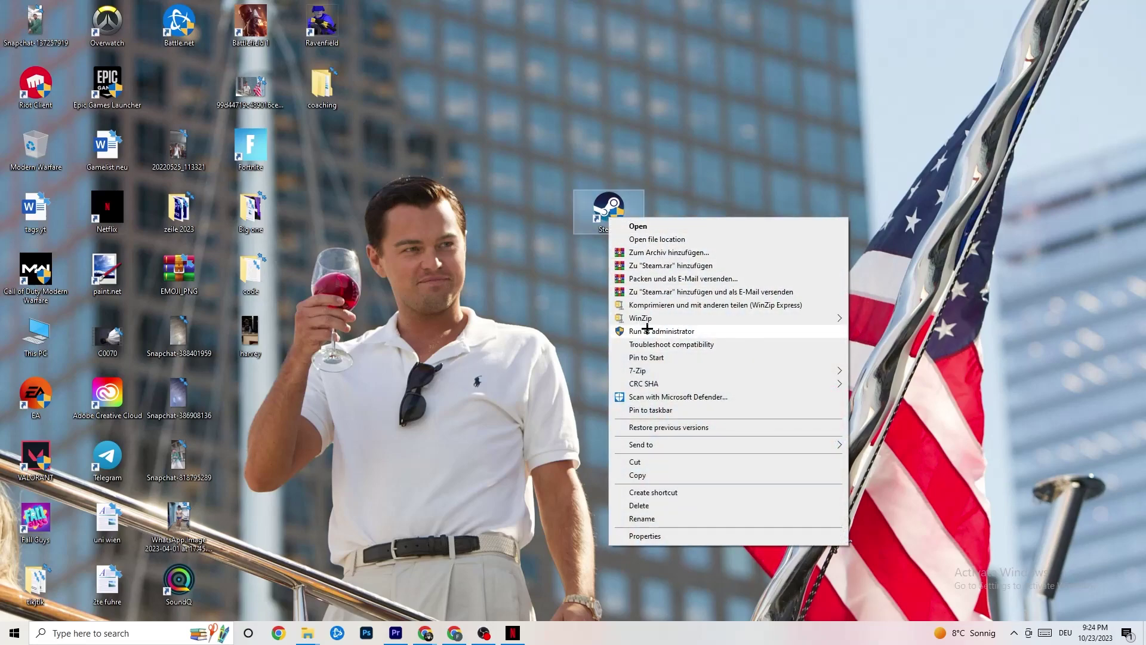
click(488, 298)
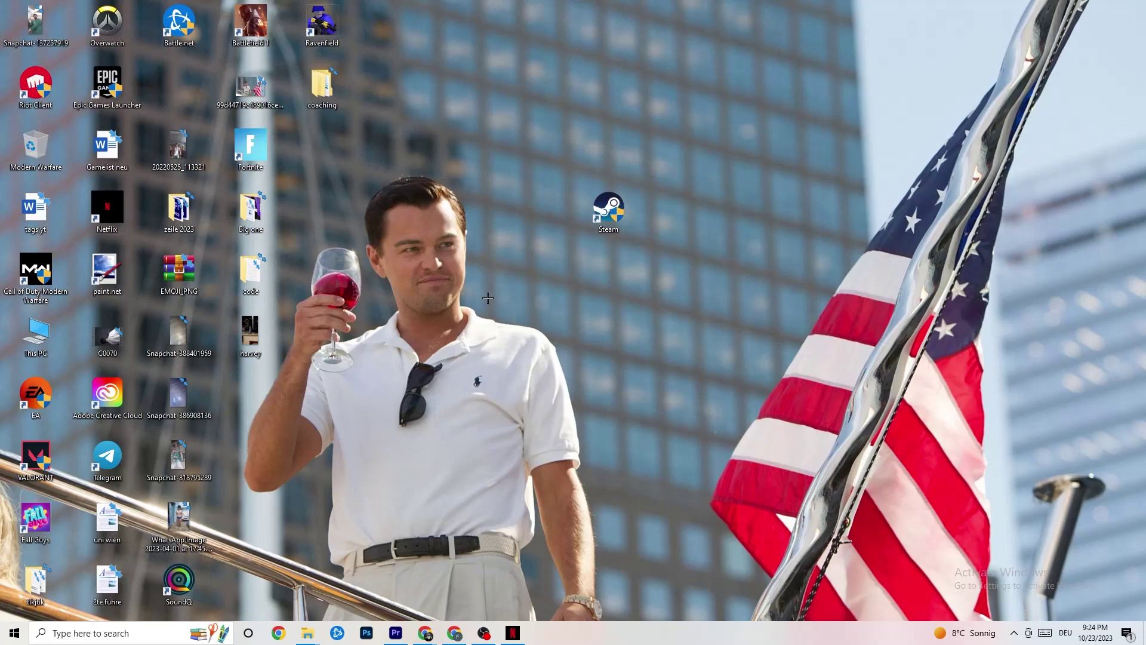
drag(588, 224, 516, 224)
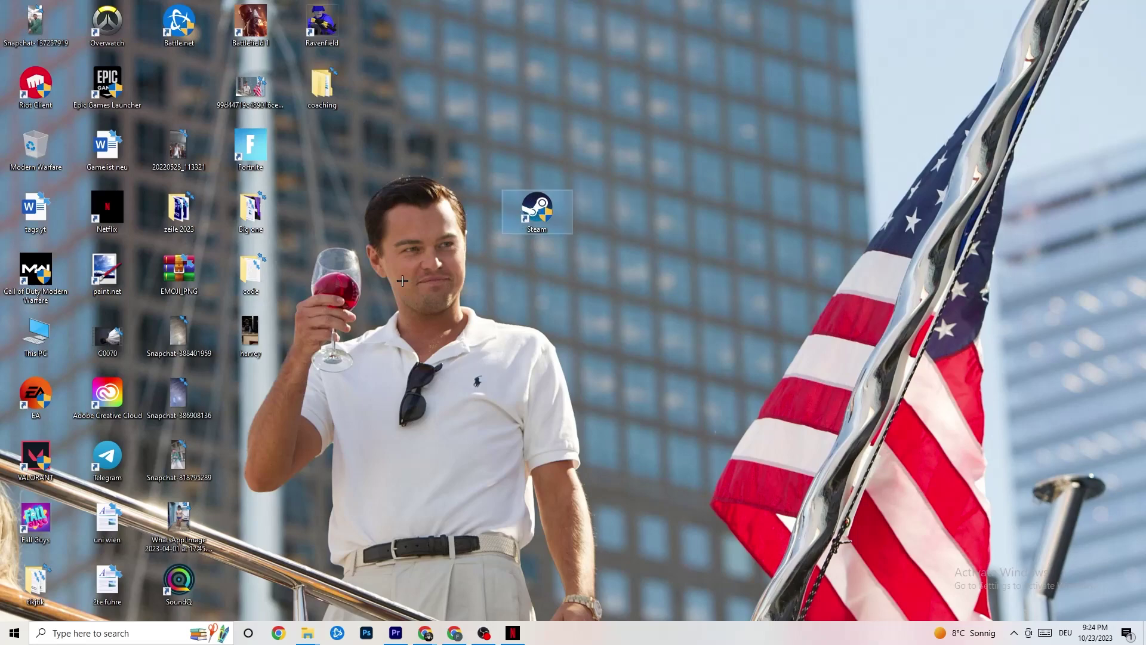
Review the Steam shortcut's compatibility mode choices and settings in its properties, and accept the dialog
right_click(528, 215)
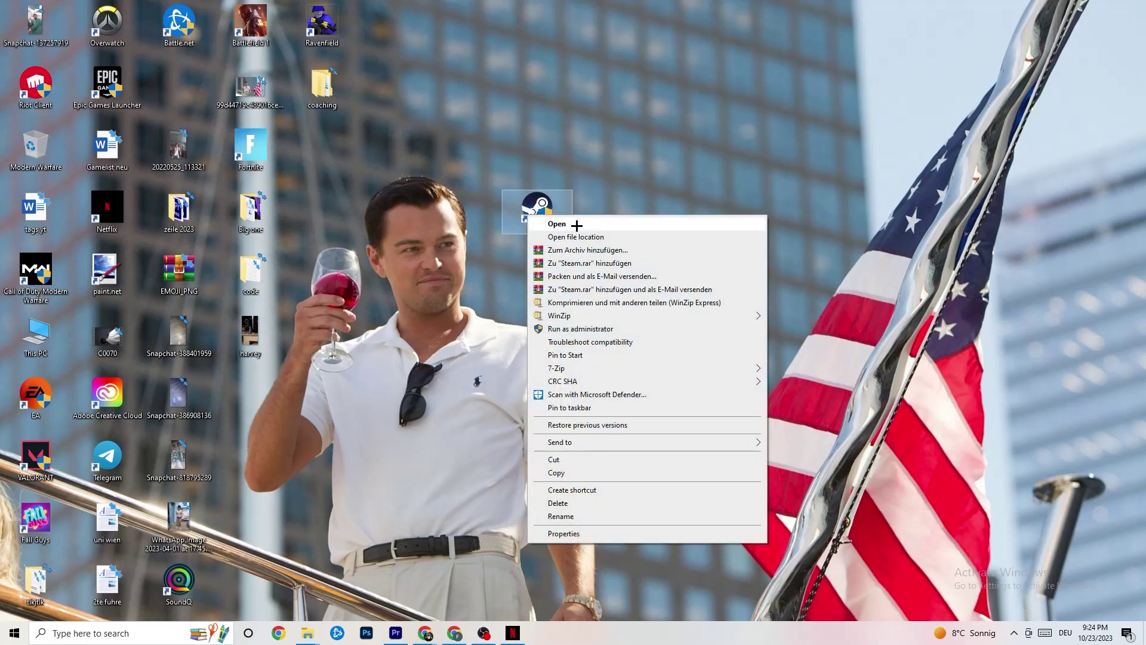
click(561, 533)
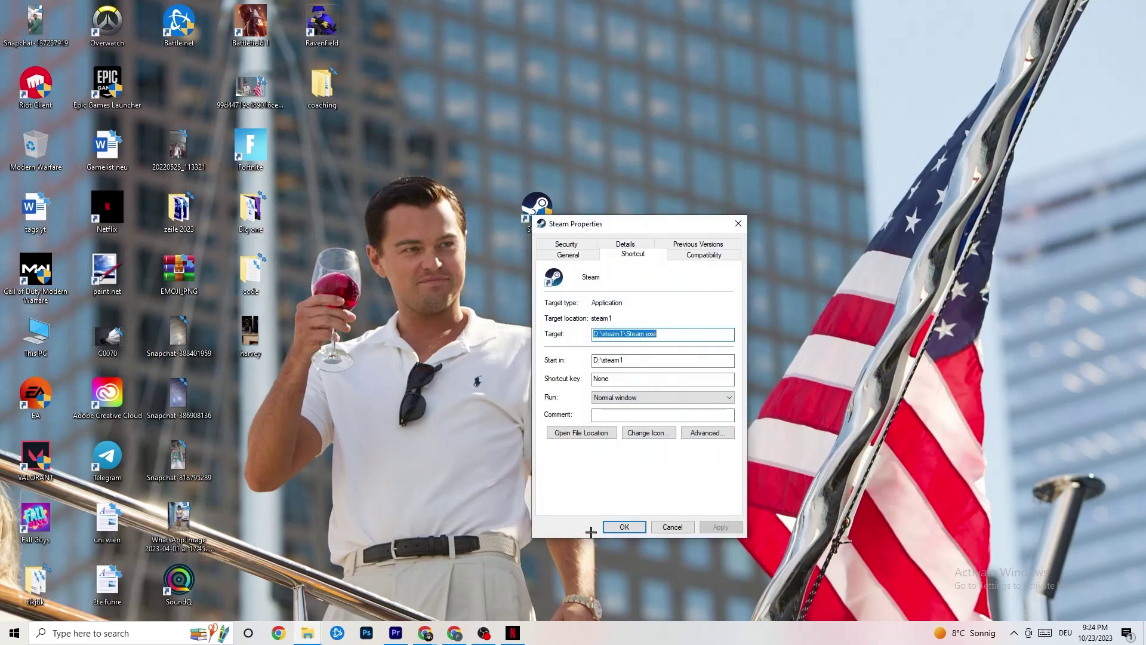
drag(627, 225, 461, 60)
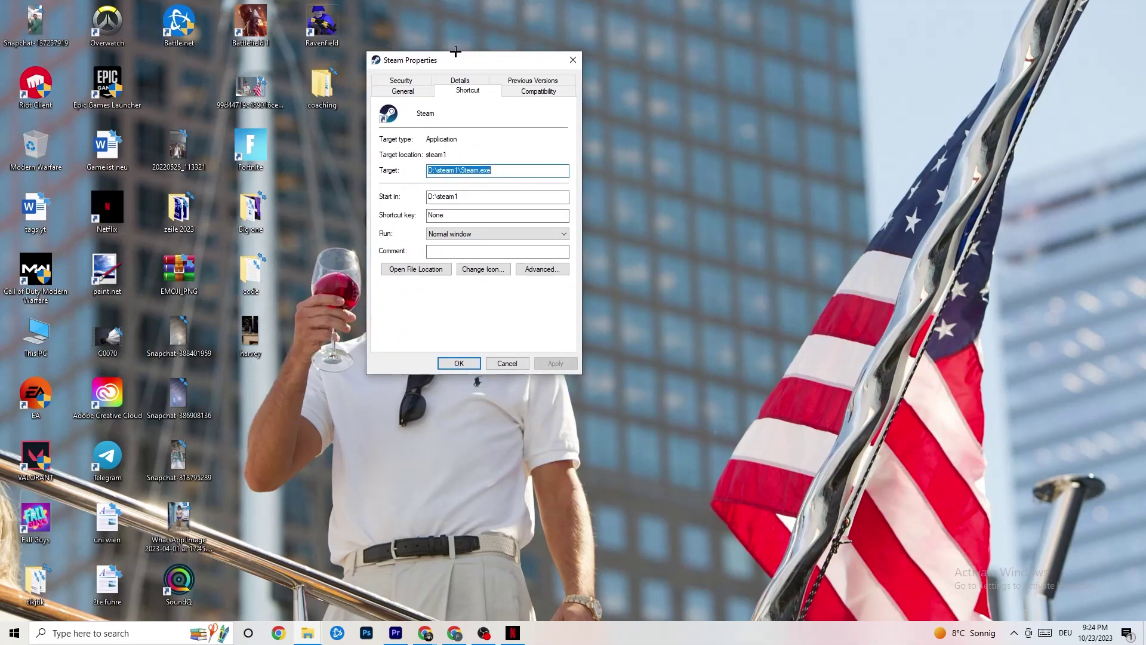
click(525, 89)
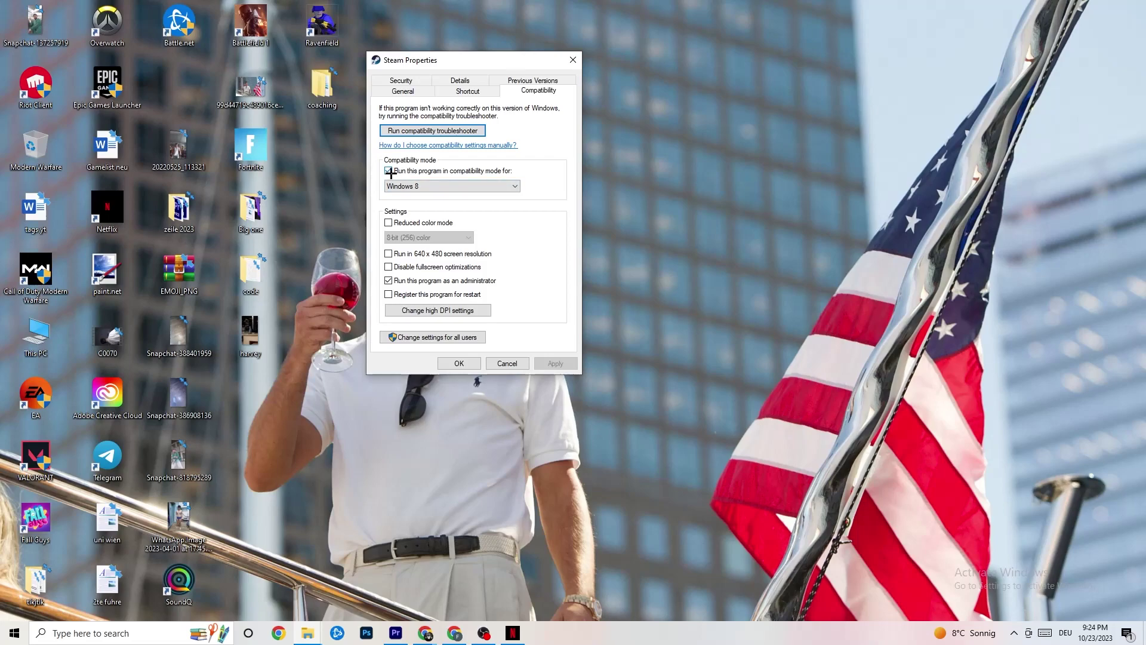
click(497, 185)
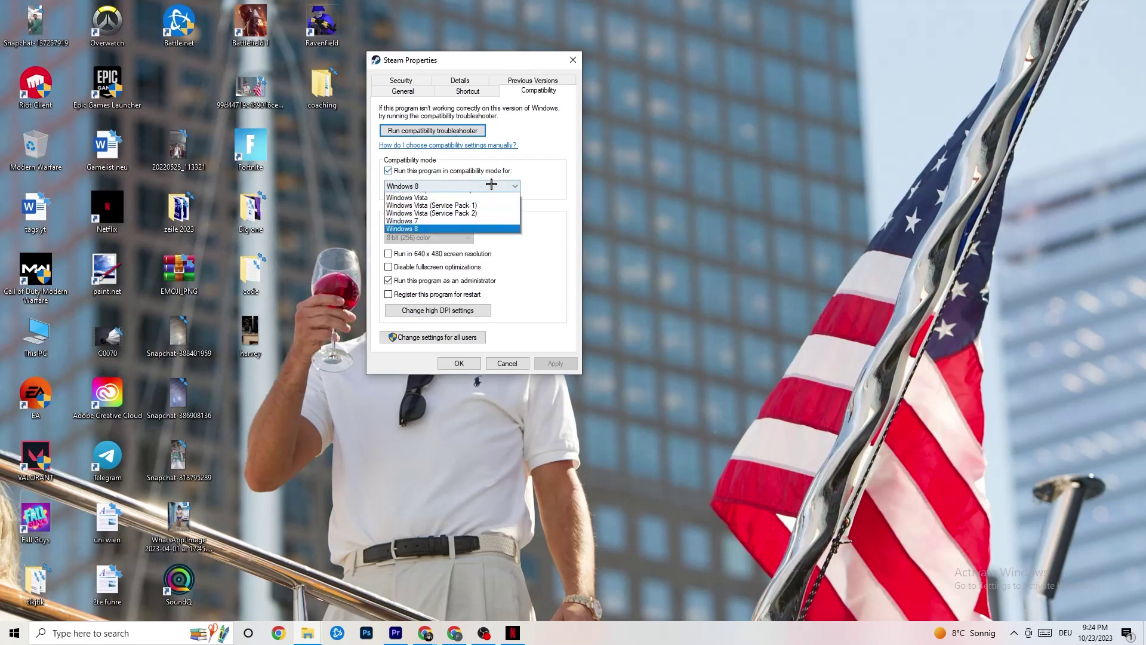
click(520, 171)
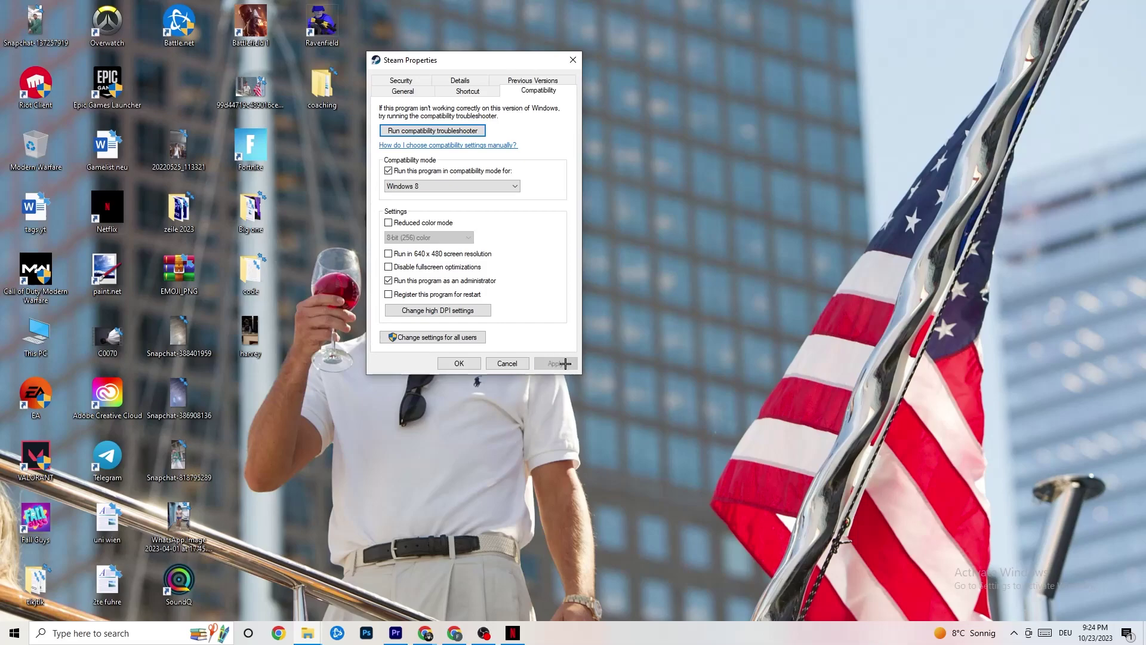
click(457, 363)
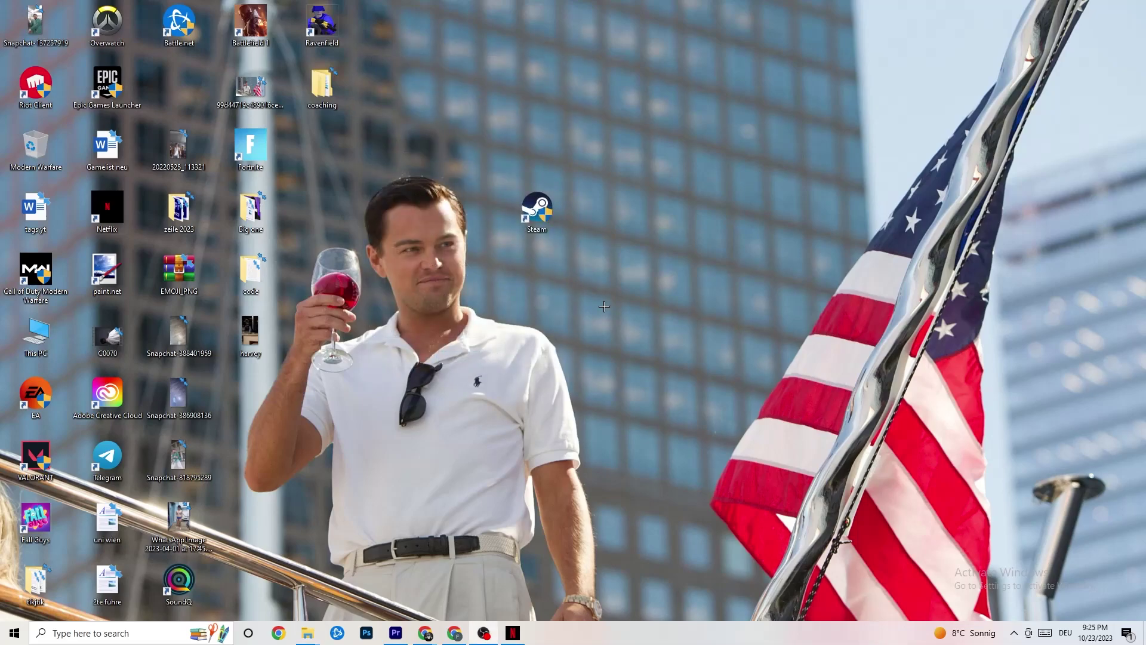
right_click(553, 225)
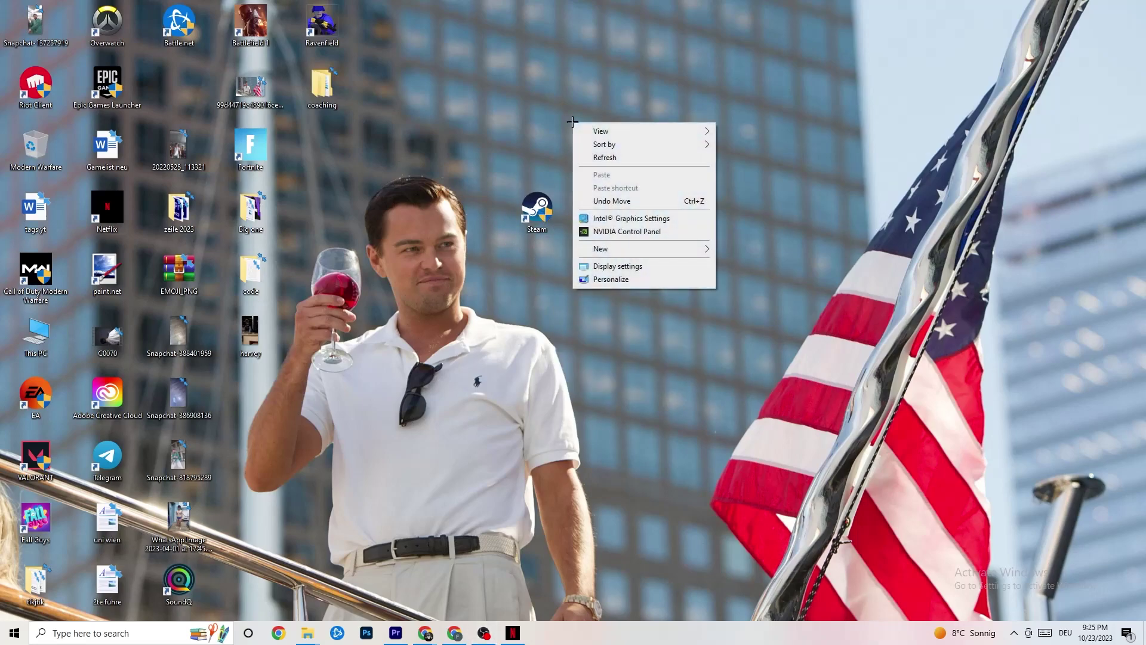
click(442, 24)
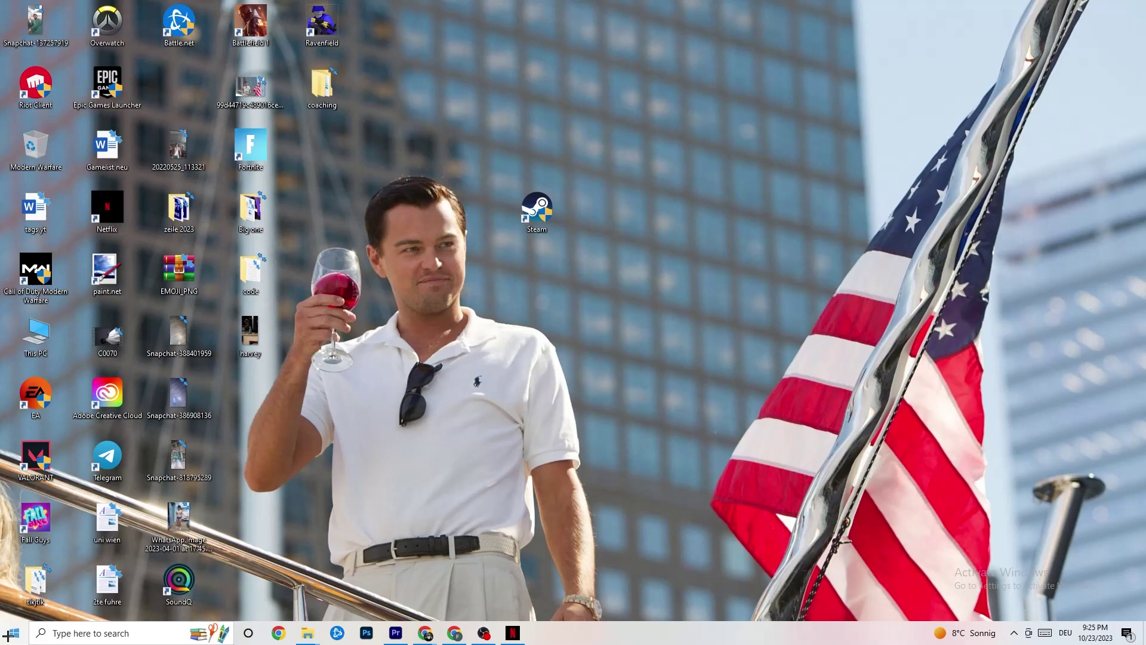
click(537, 215)
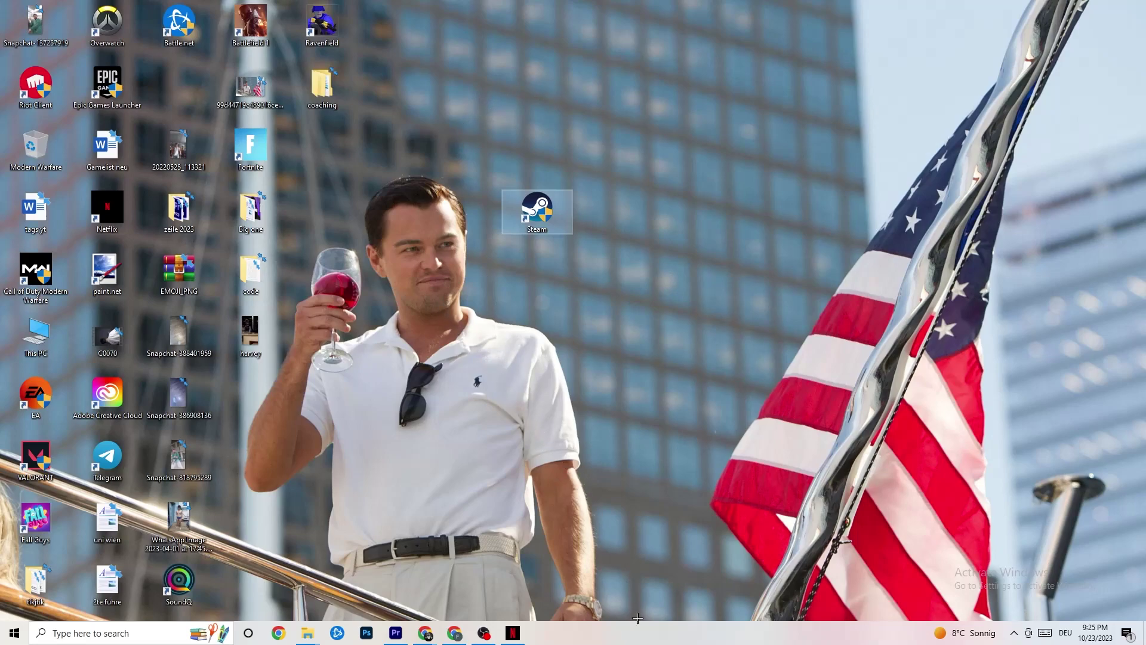
Open Task Manager maximised and review the running processes and the startup apps, including the actions offered for Windows Explorer and Pivot Software
right_click(635, 641)
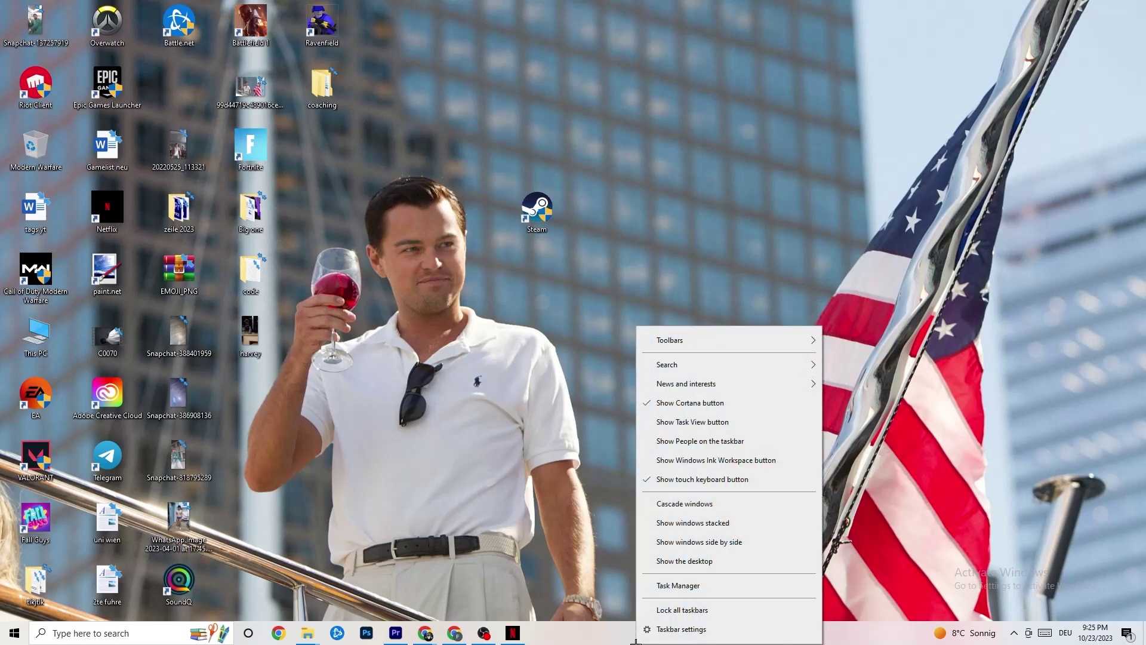
click(702, 587)
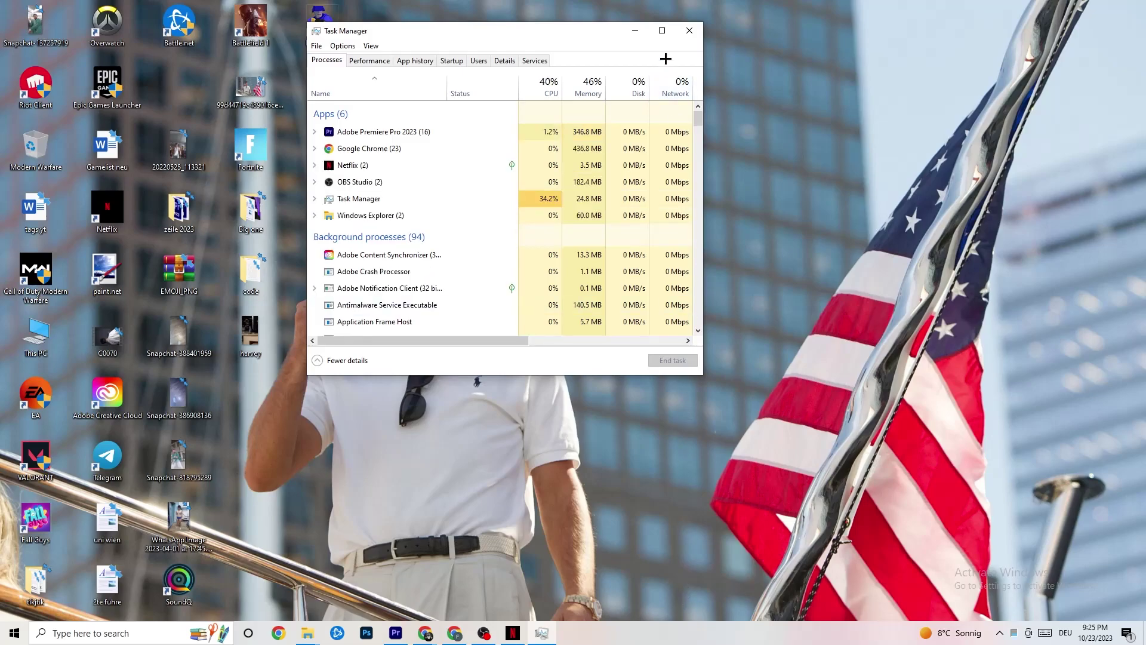
double_click(662, 33)
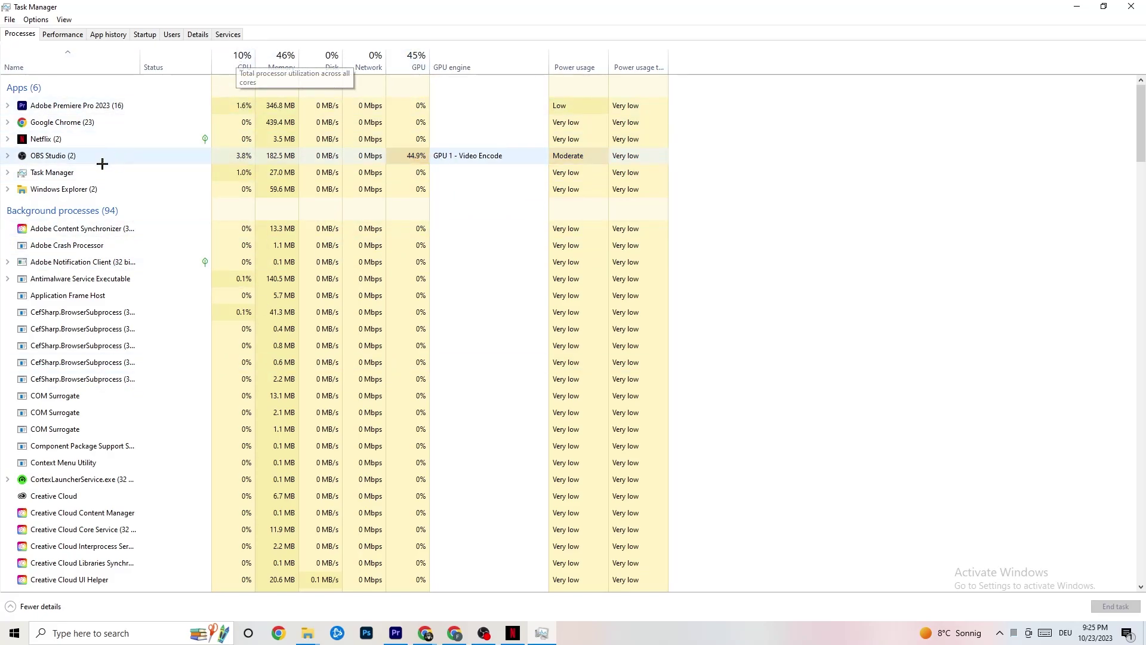
right_click(75, 191)
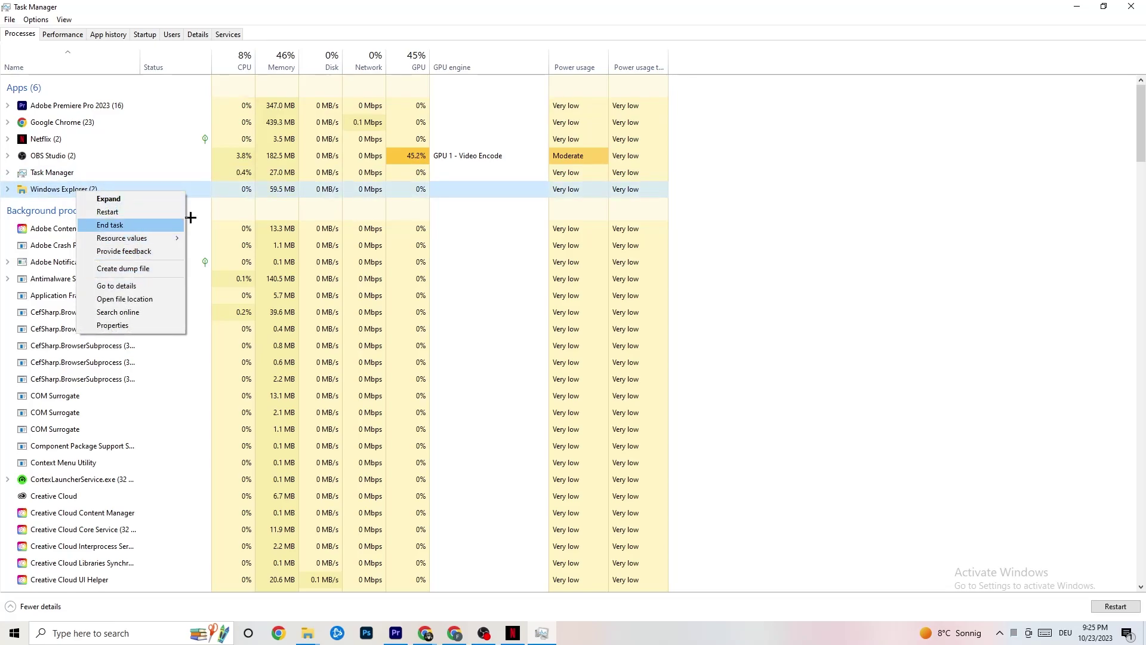
click(846, 169)
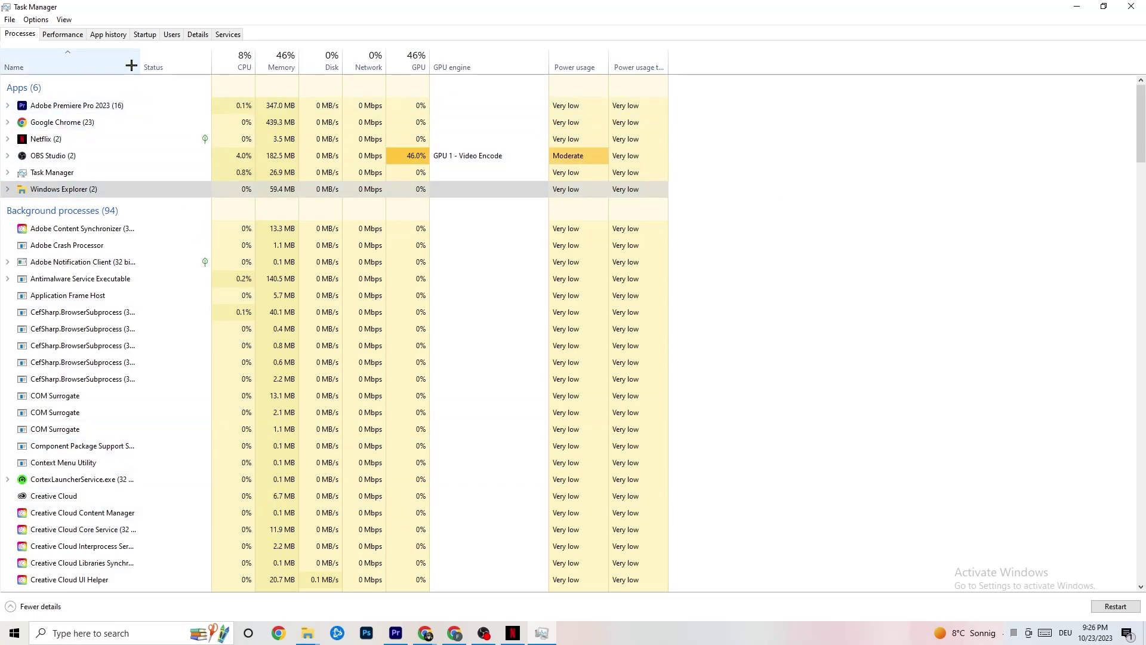
click(145, 34)
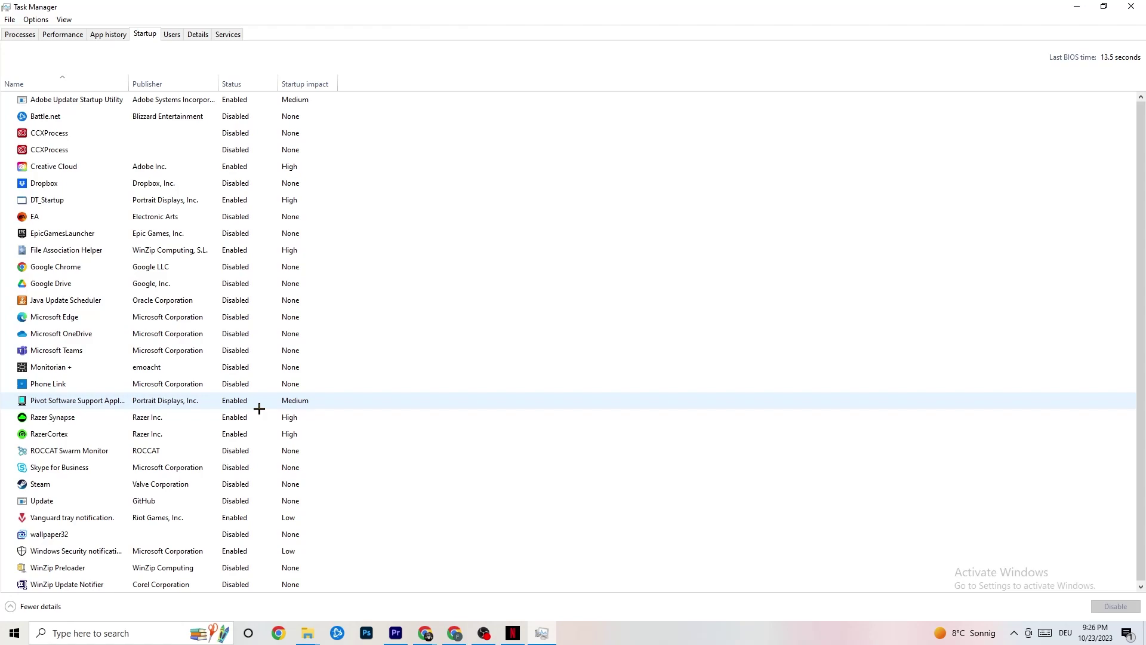
right_click(233, 401)
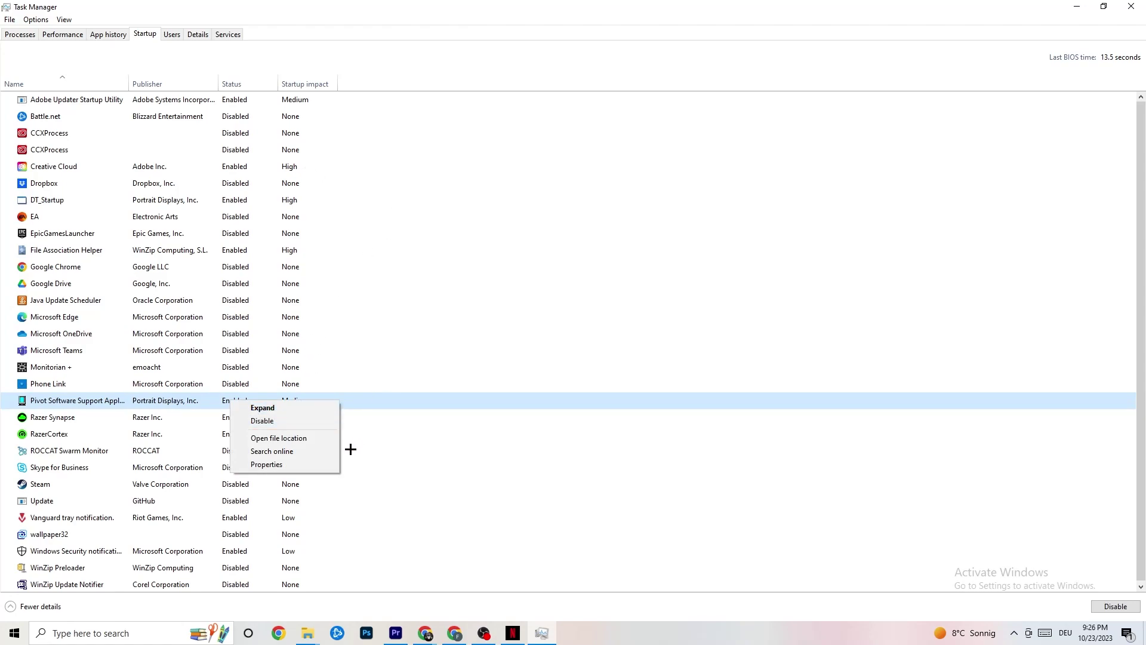
Check the priority options for the Adobe Premiere Pro process in Task Manager's process details, and close Task Manager
click(197, 35)
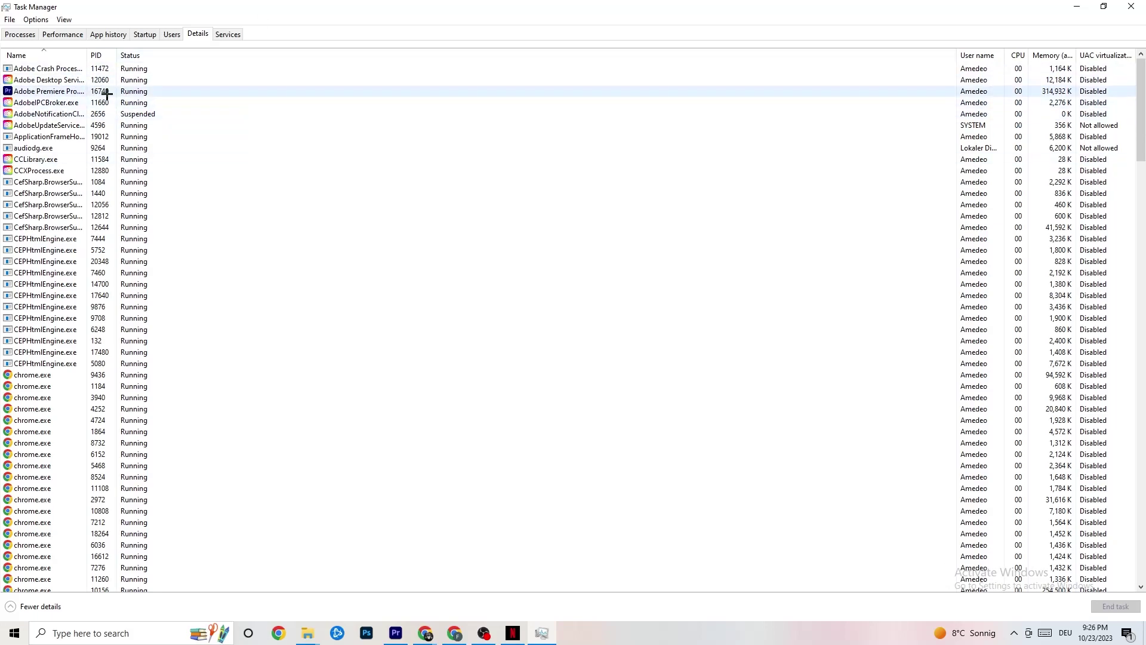
right_click(49, 94)
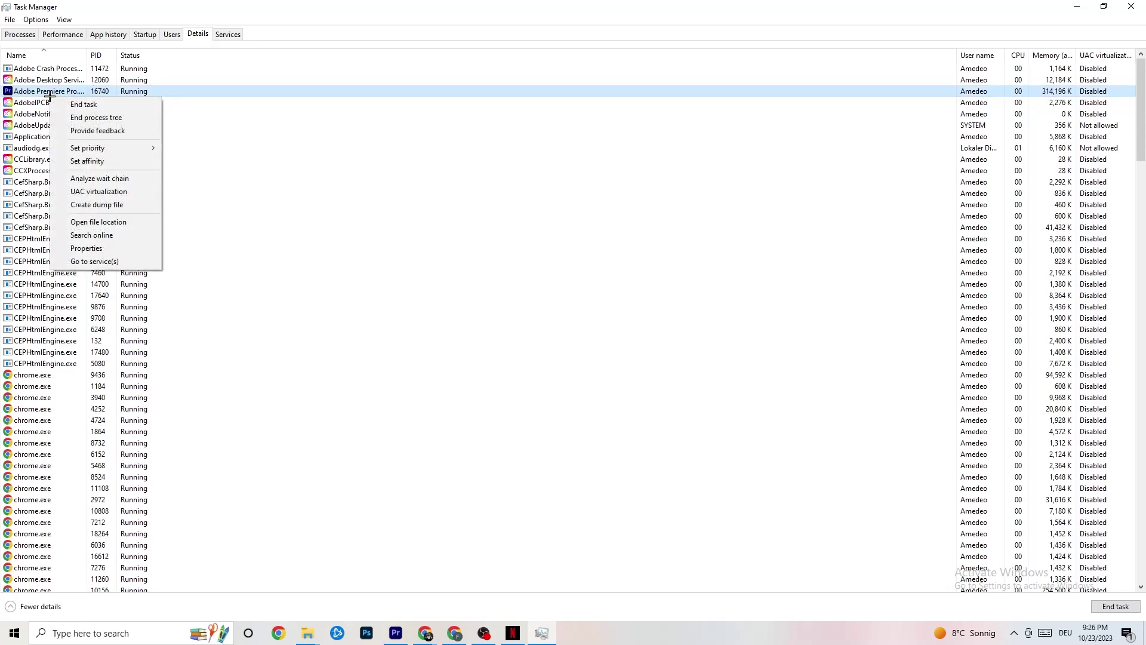
mouse_move(104, 148)
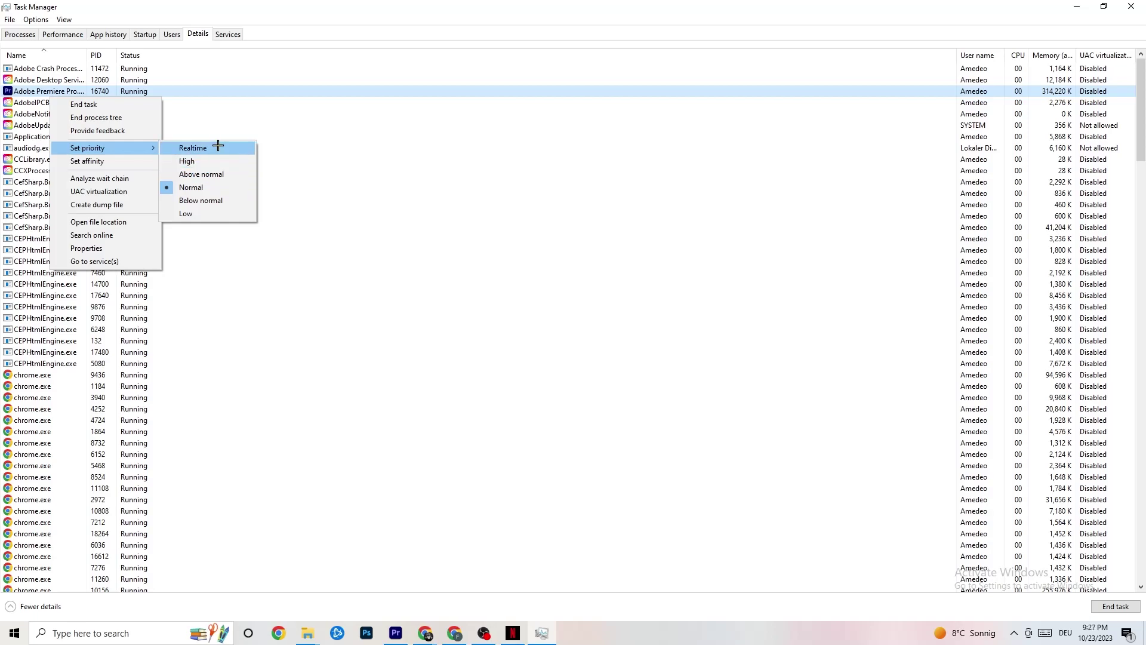
click(348, 113)
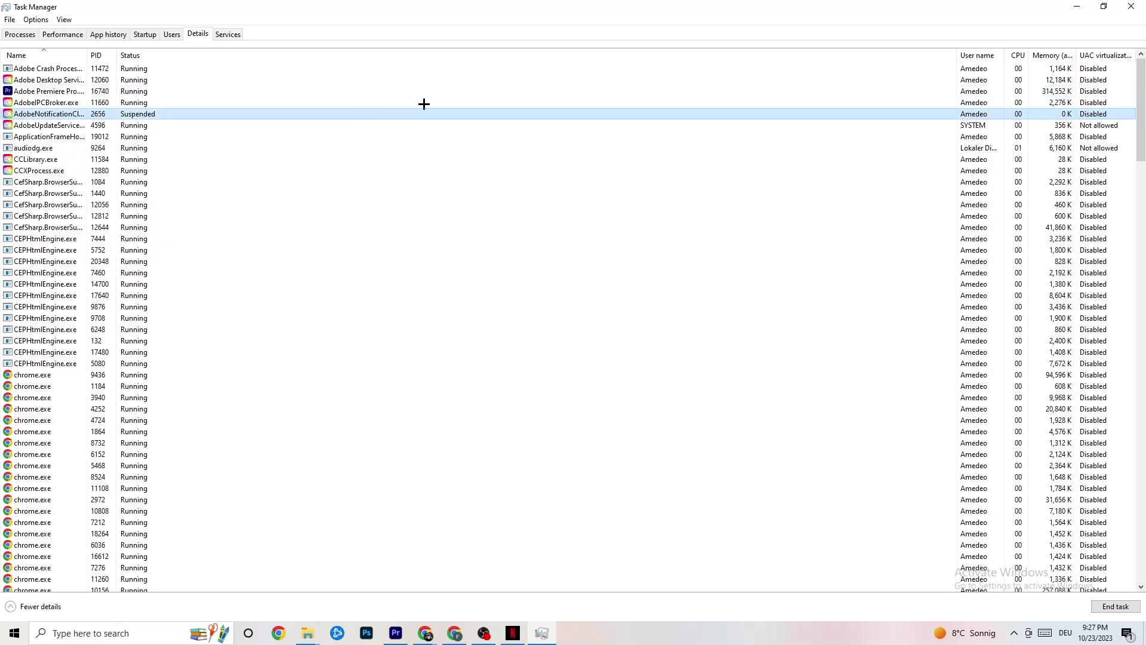
click(1131, 6)
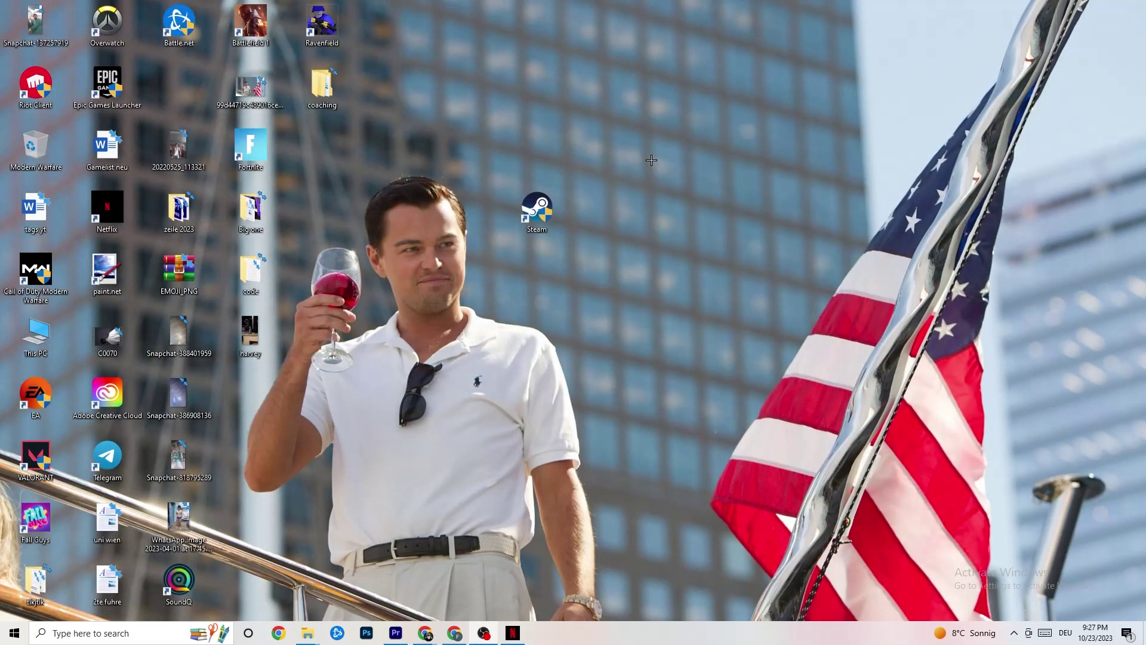
Review the image settings with preview and the display resolution settings in NVIDIA Control Panel, and close it
right_click(641, 114)
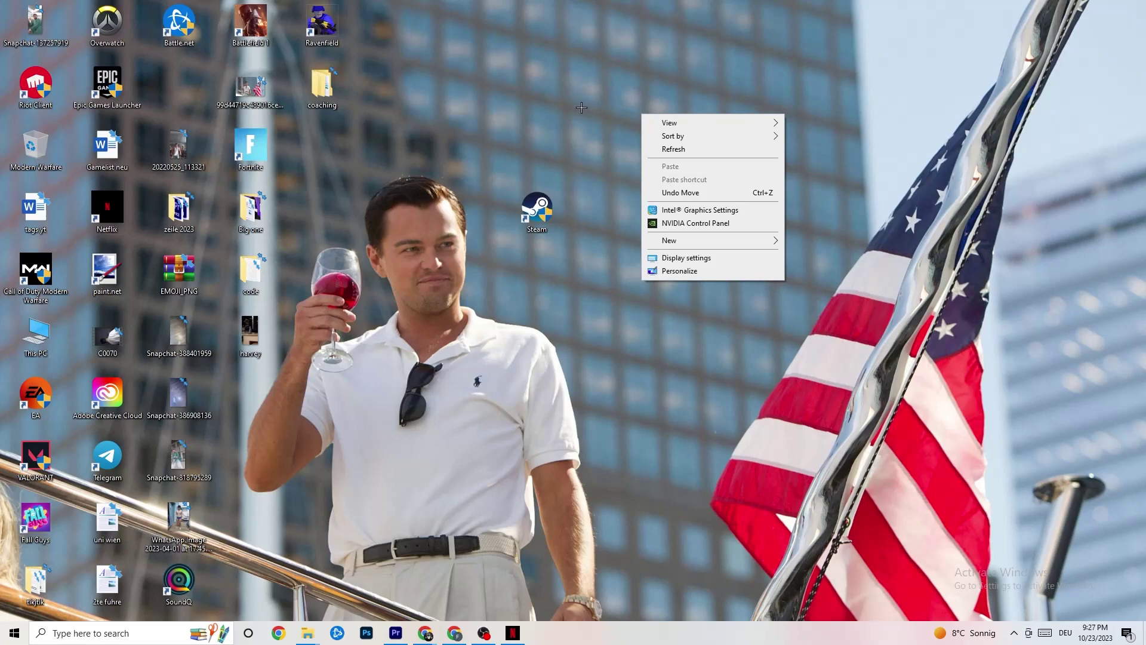
click(680, 224)
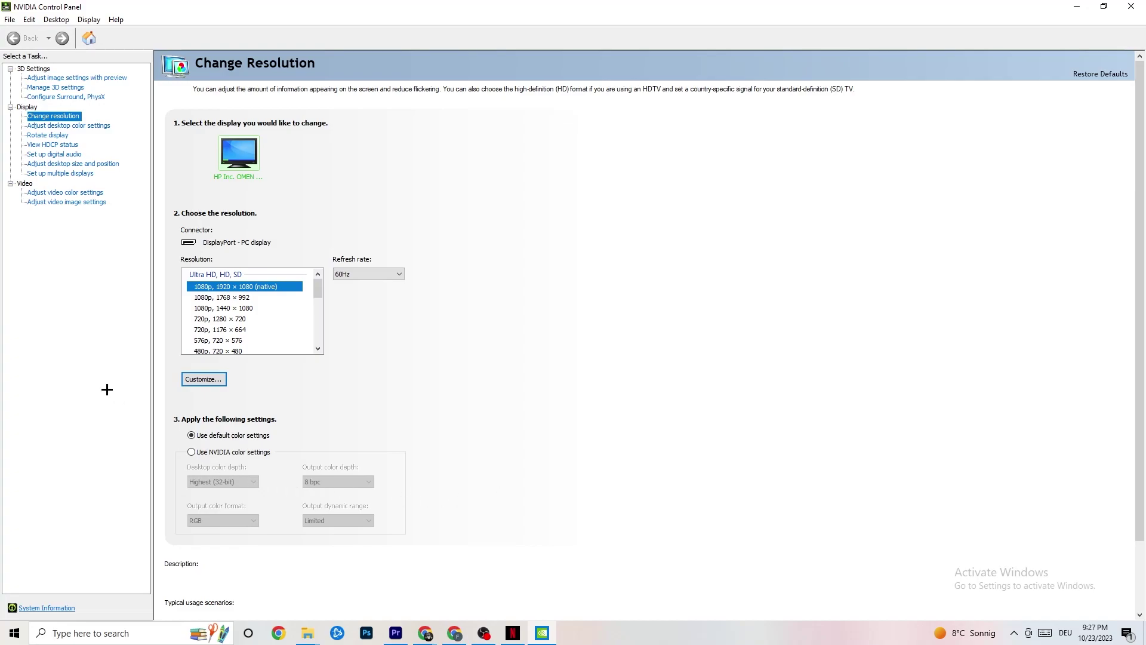
click(63, 79)
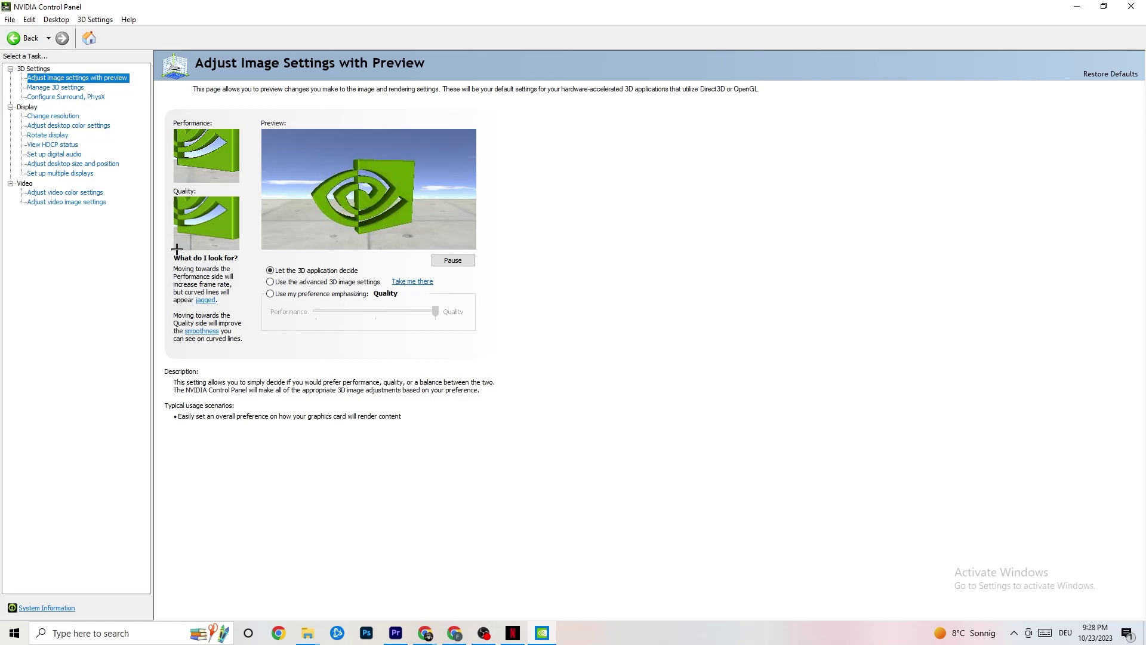
click(53, 116)
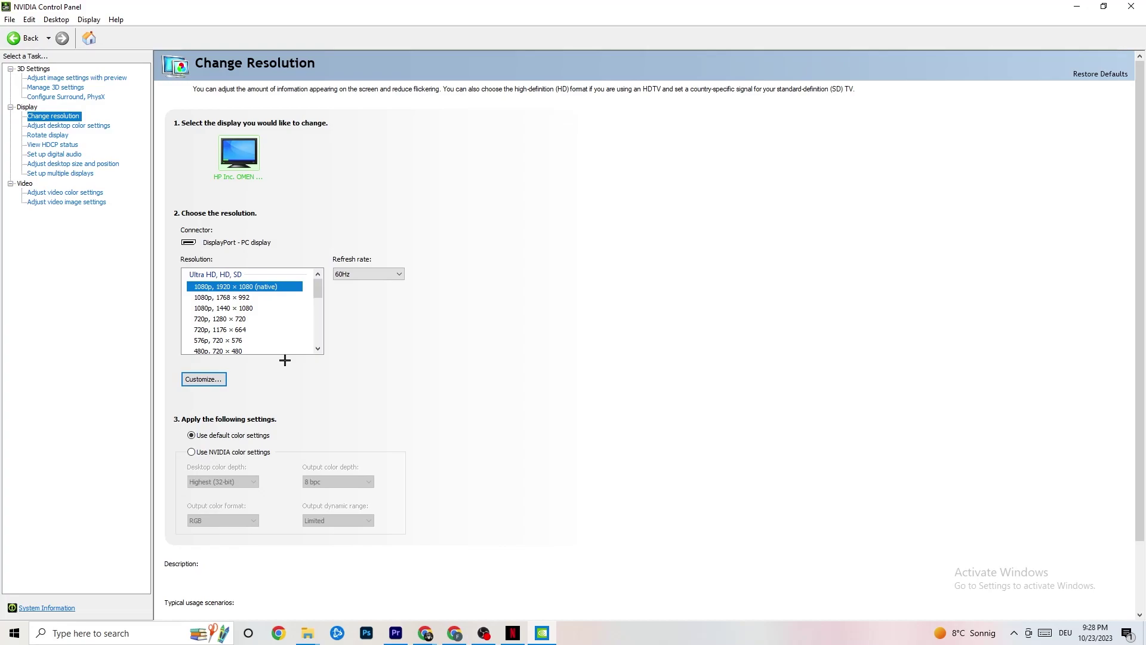
mouse_move(264, 291)
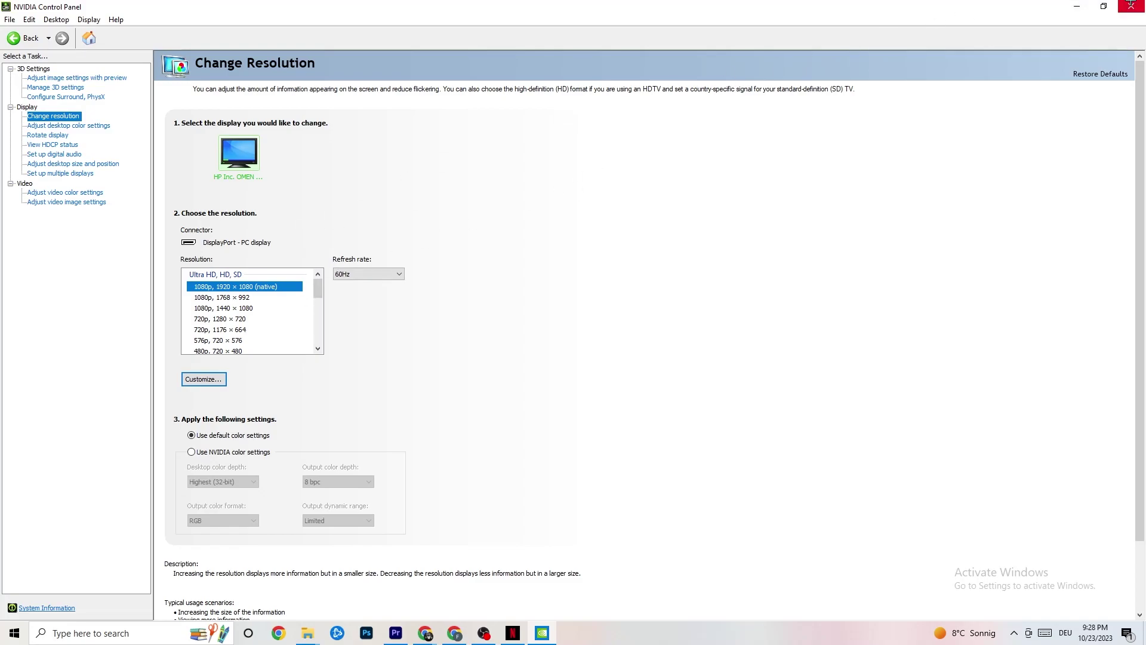
click(1131, 6)
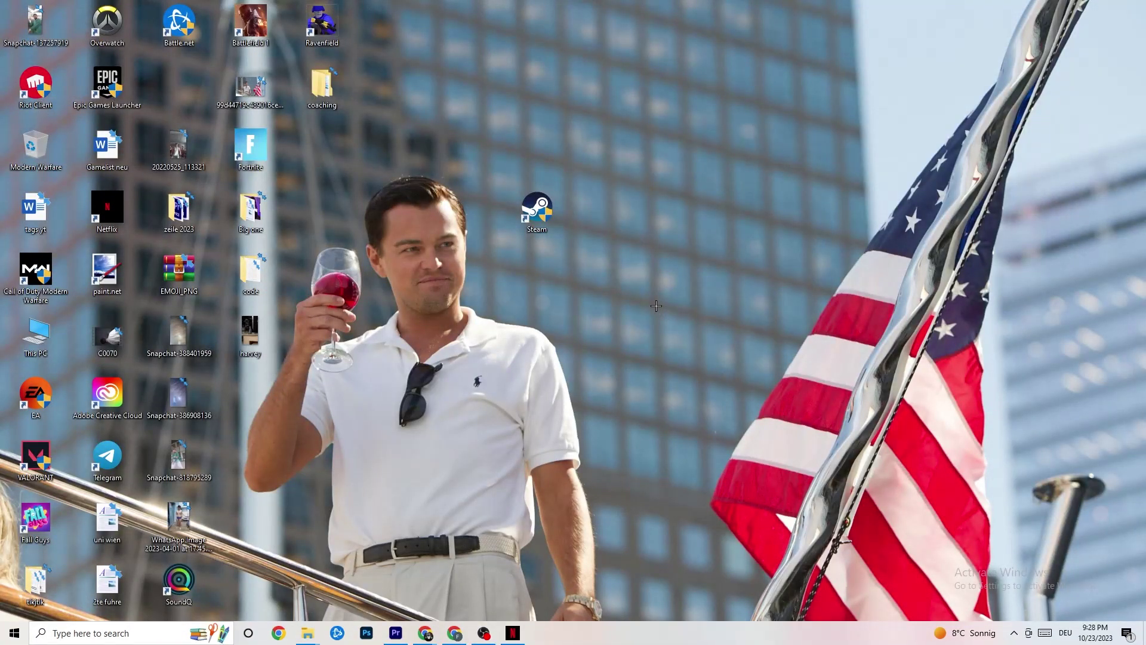